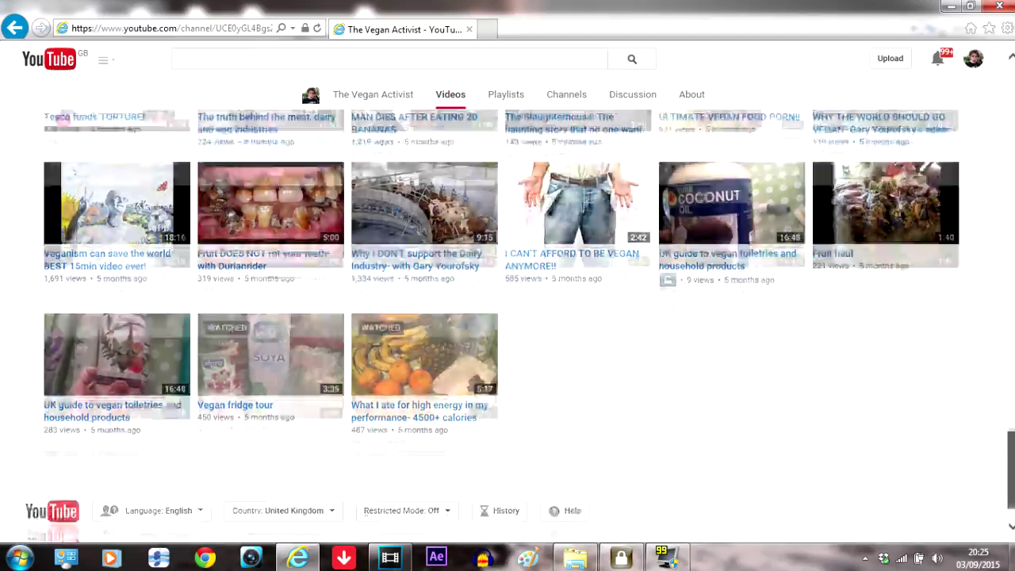
Scroll back up through The Vegan Activist's uploaded videos to the top of the Videos tab.
scroll(507, 317, "up", 10)
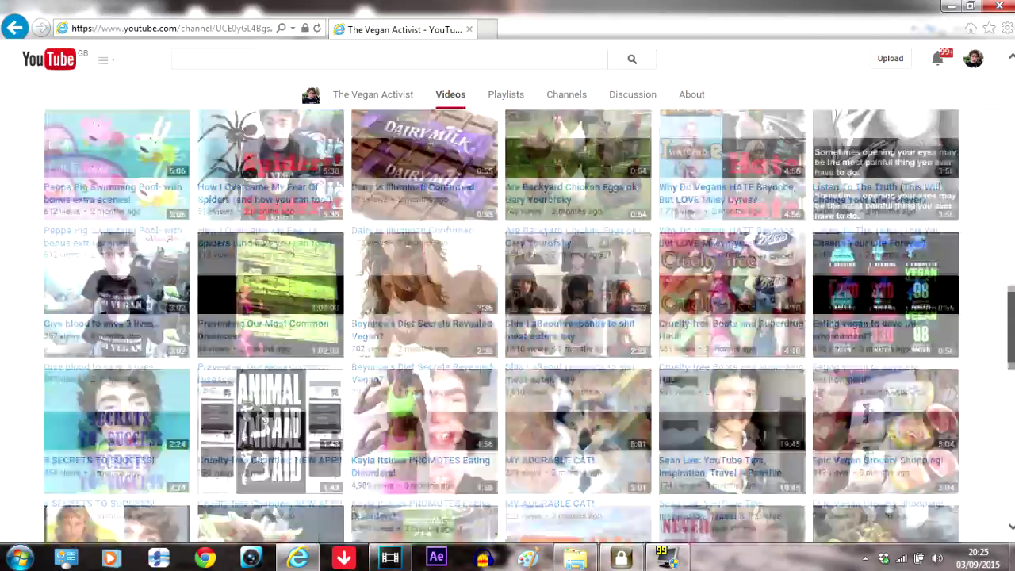
scroll(35, 287, "up", 10)
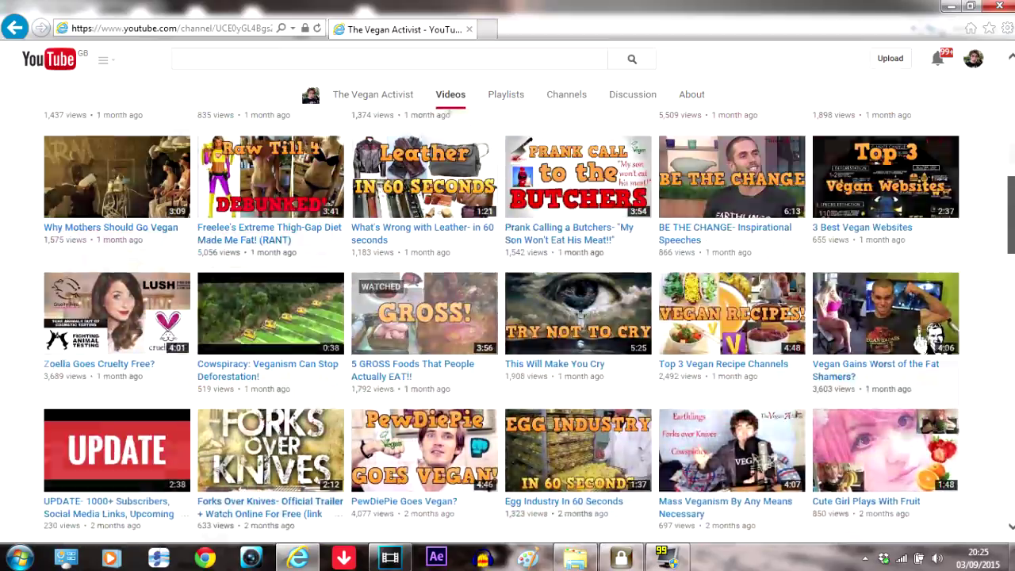
scroll(508, 317, "up", 1)
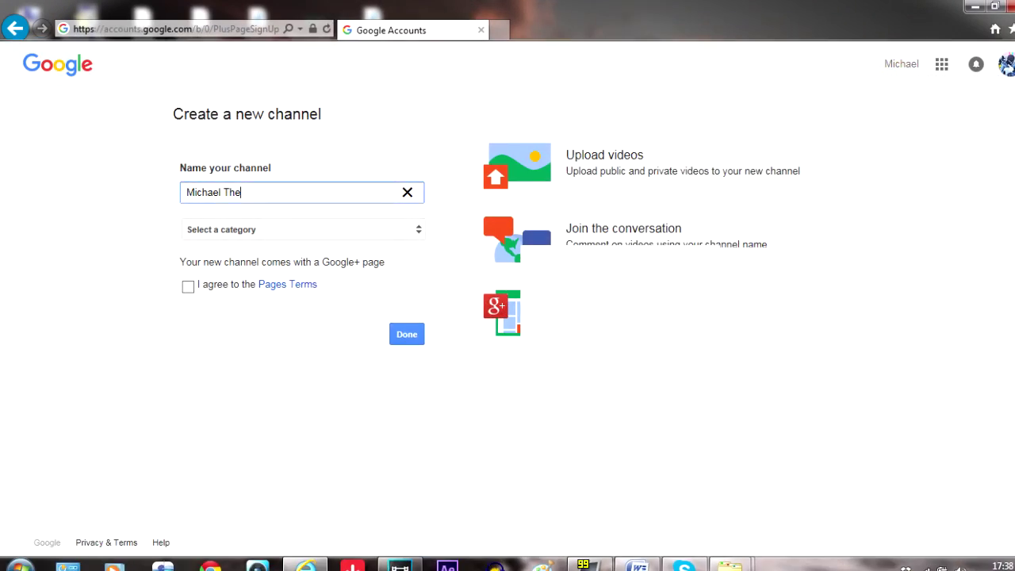
Create the channel 'Vegan Activist' with category Other and accept the Pages Terms.
type("Vegan ")
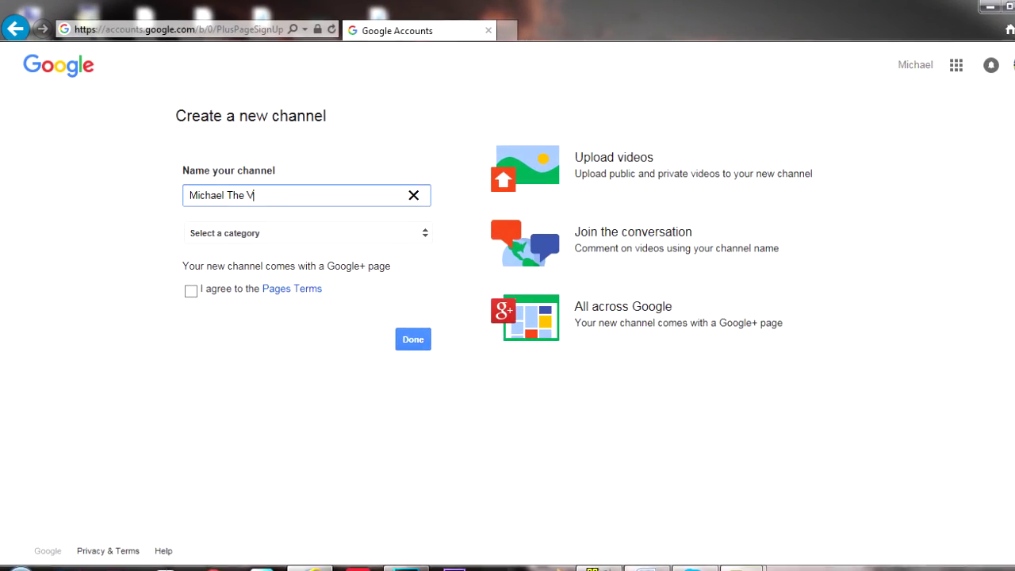
type("Activist")
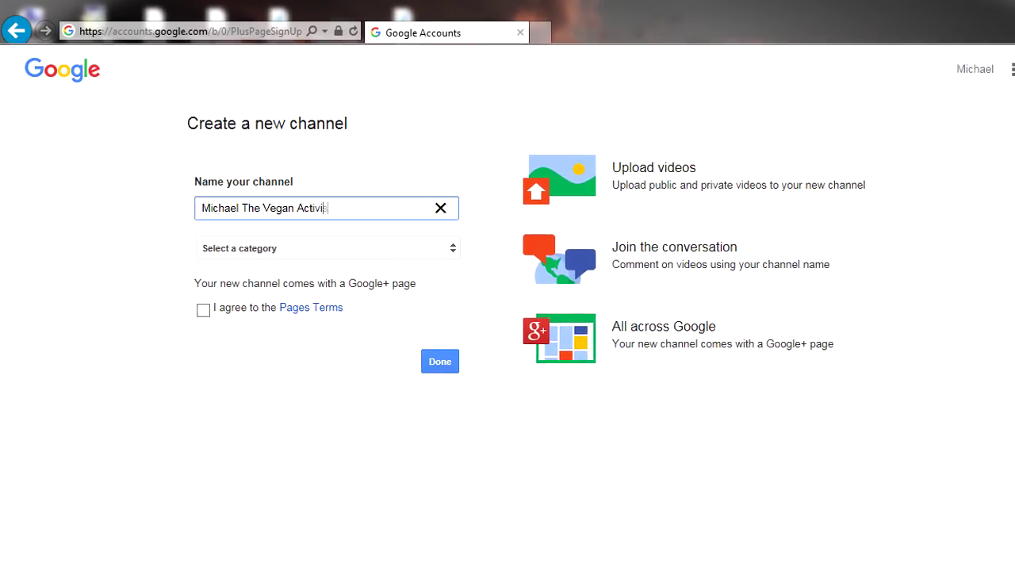
left_click(333, 245)
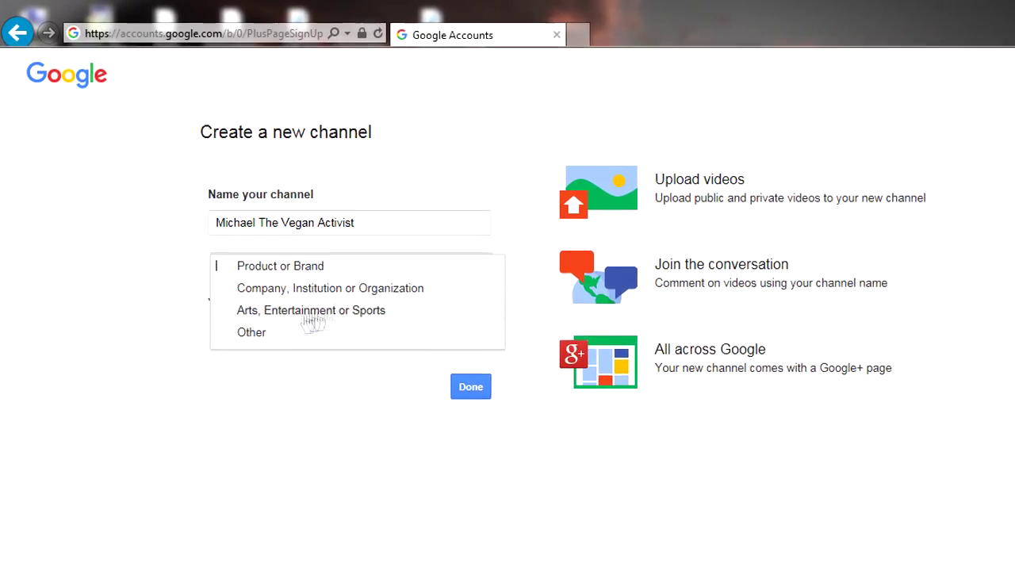
left_click(269, 326)
left_click(219, 334)
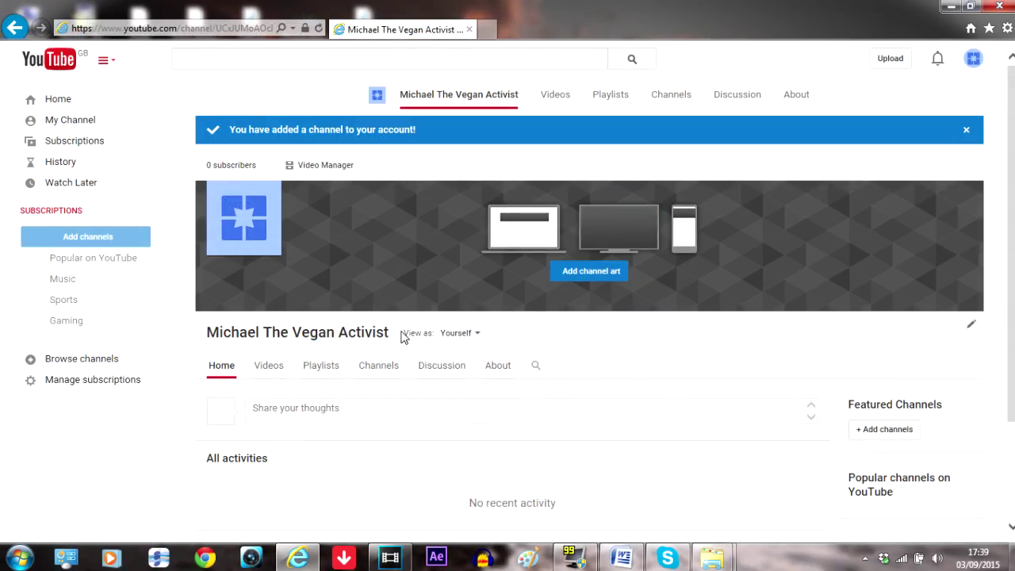
scroll(477, 296, "down", 1)
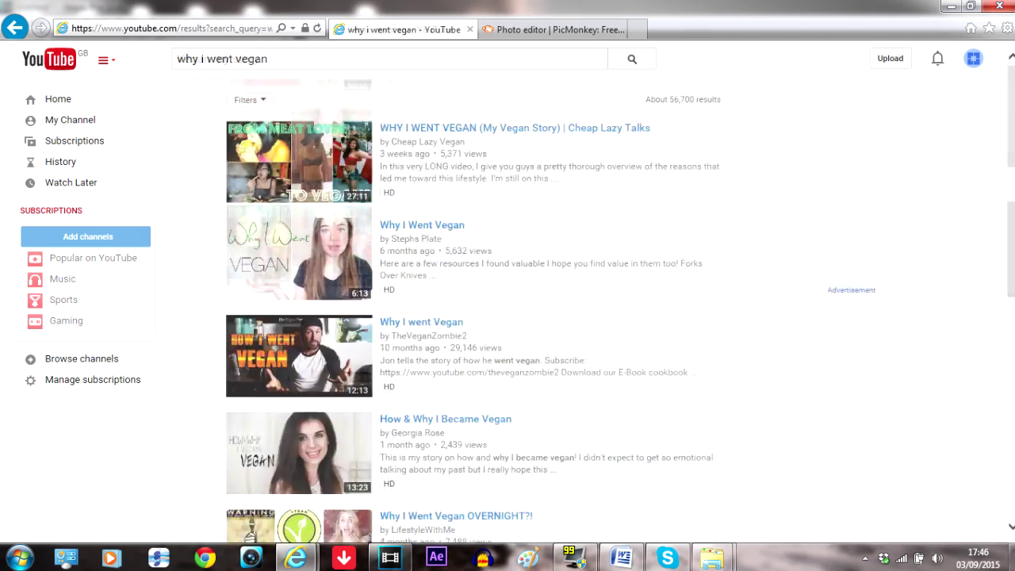
Make the Oh Canada! upload Unlisted, without colour correction or stabilization, shared to Facebook.
scroll(507, 309, "down", 5)
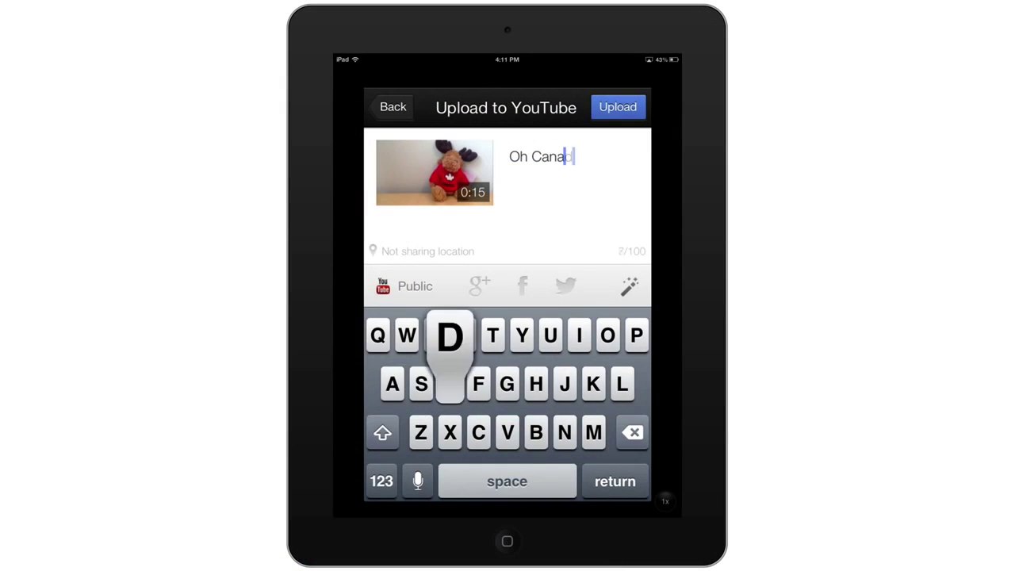
left_click(404, 285)
left_click(408, 396)
left_click(479, 285)
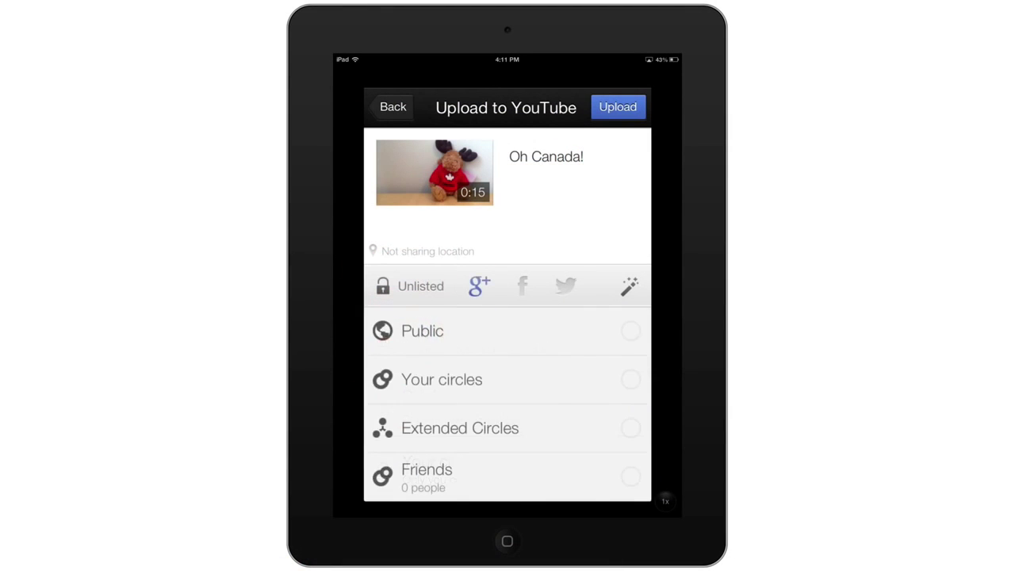
left_click(479, 285)
left_click(628, 286)
left_click(604, 331)
left_click(605, 380)
left_click(522, 286)
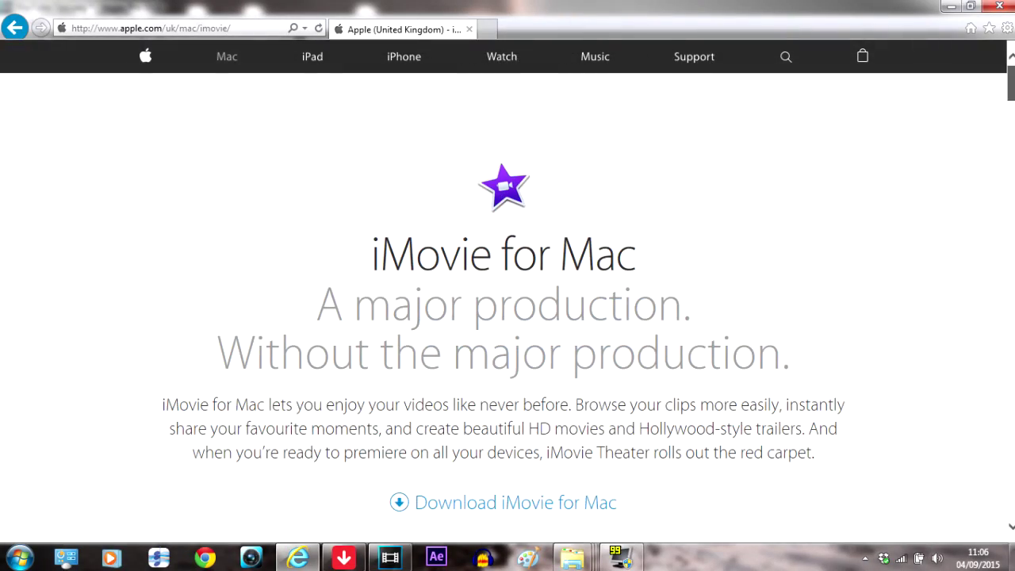
Browse the video-editing software pages, accepting Vegas's new internet HD project settings along the way.
scroll(507, 293, "down", 10)
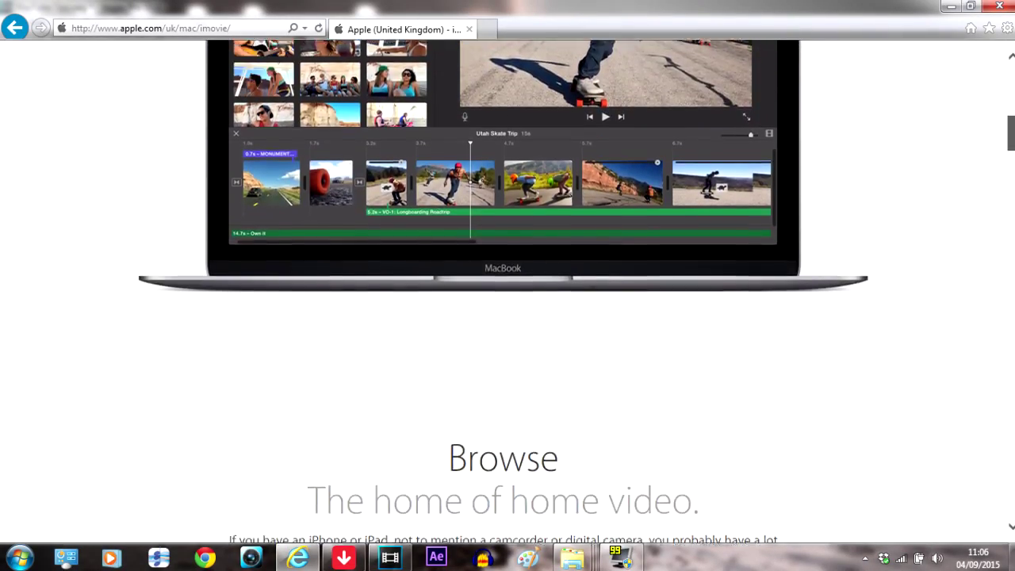
scroll(507, 293, "down", 5)
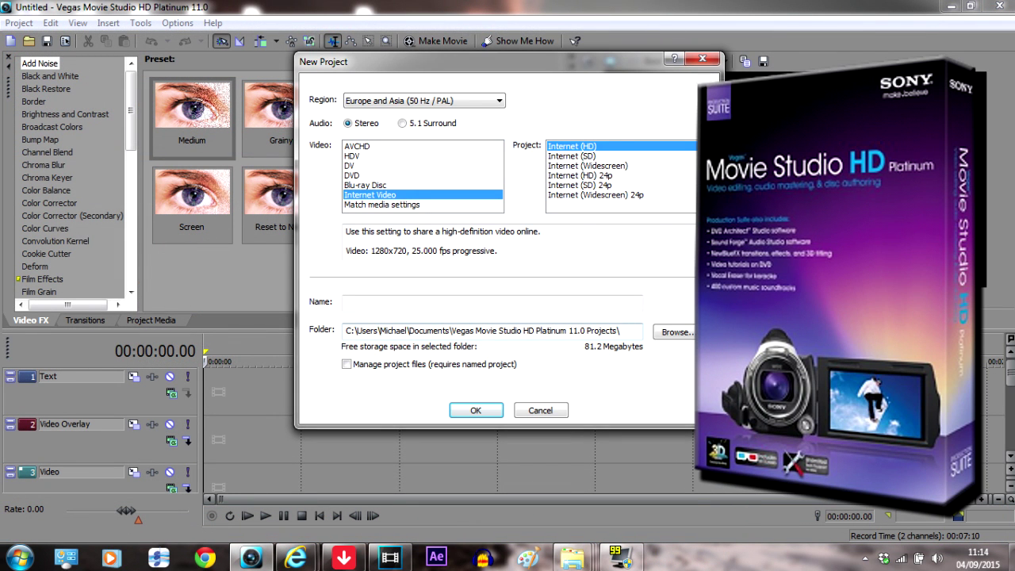
left_click(476, 410)
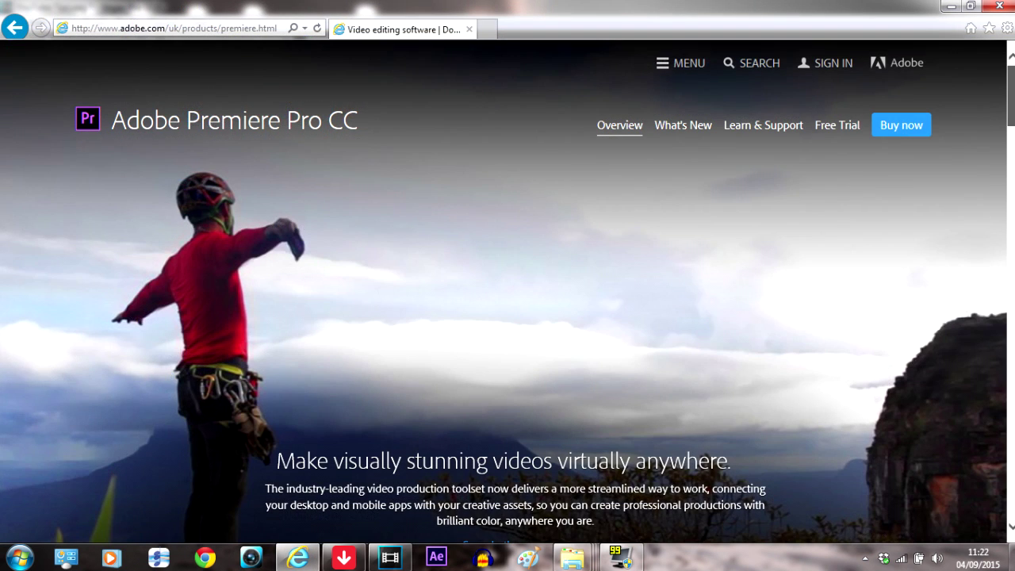
scroll(507, 298, "down", 2)
scroll(507, 317, "down", 5)
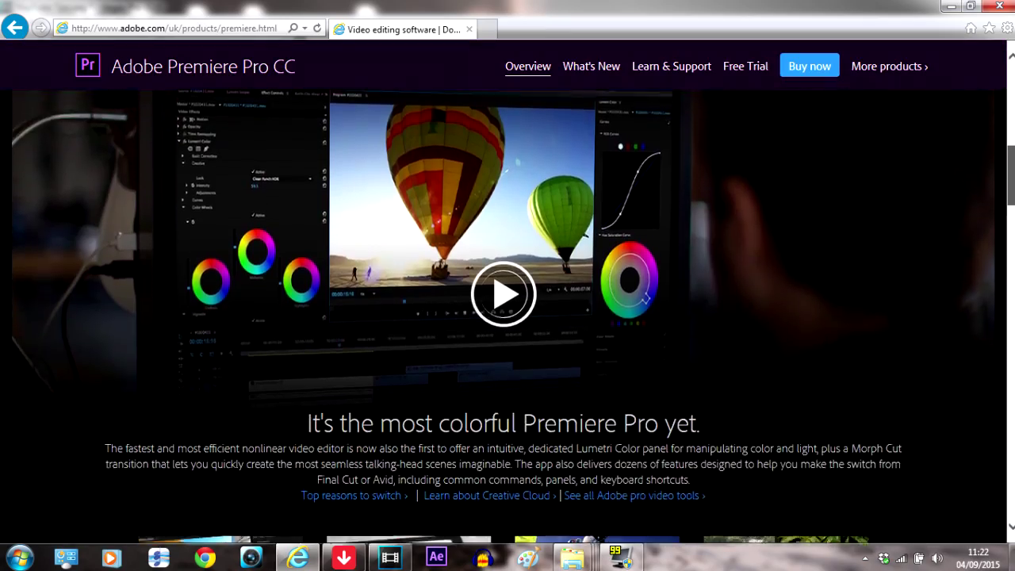
scroll(507, 317, "up", 1)
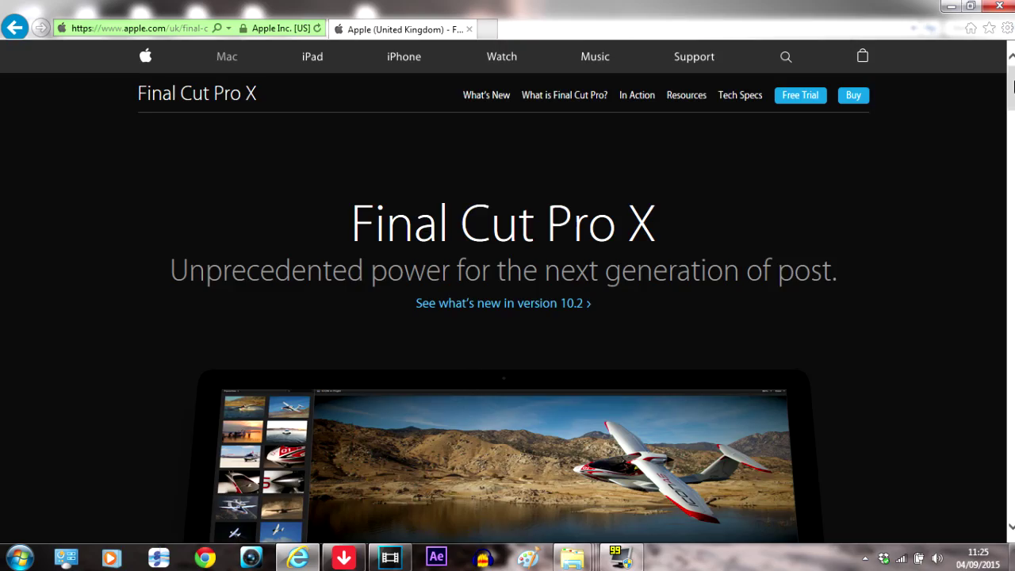
scroll(507, 301, "down", 8)
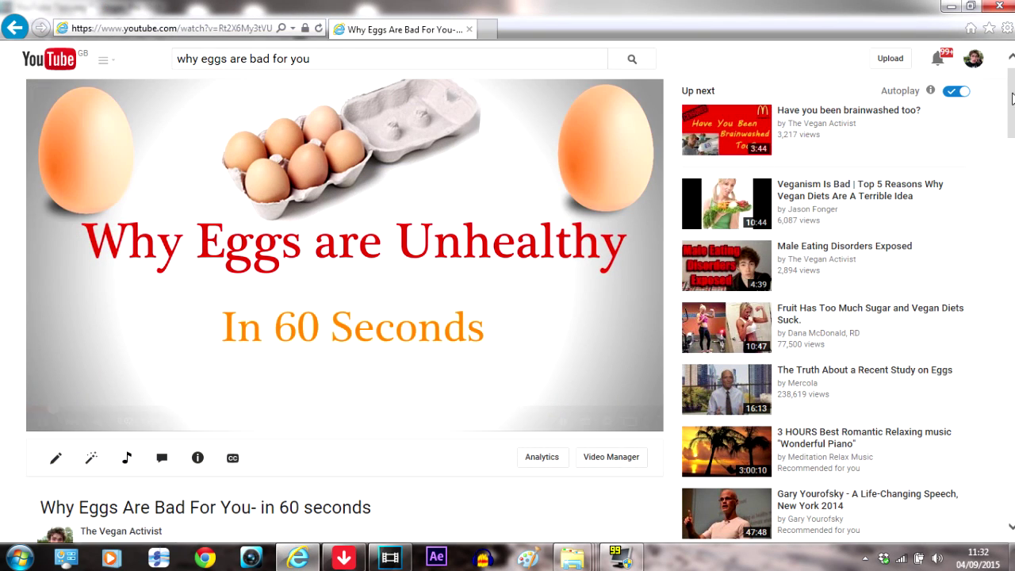
Bring up the share options and short link for the Why Eggs Are Bad For You video.
scroll(374, 277, "down", 1)
scroll(1011, 129, "down", 3)
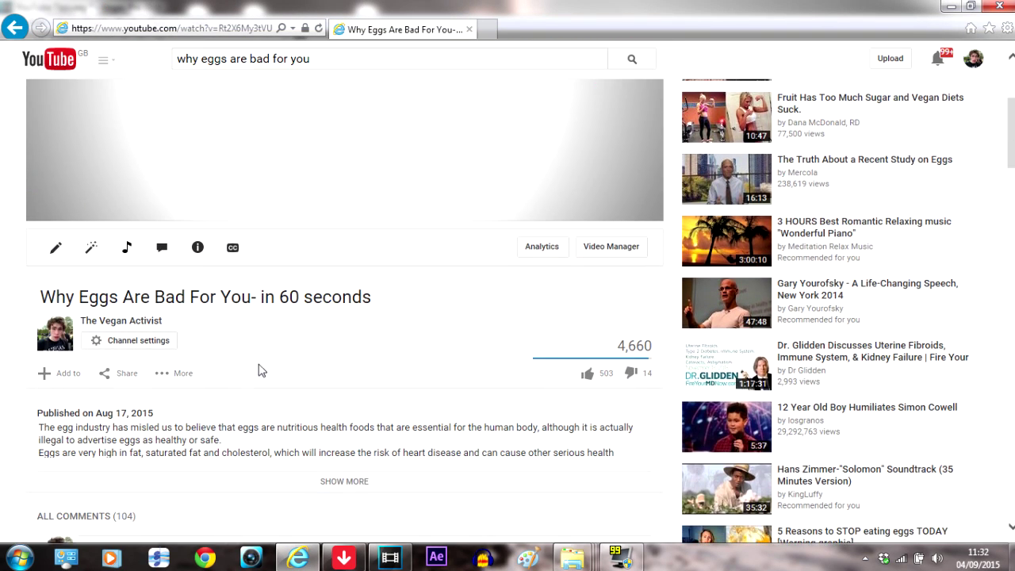
left_click(127, 373)
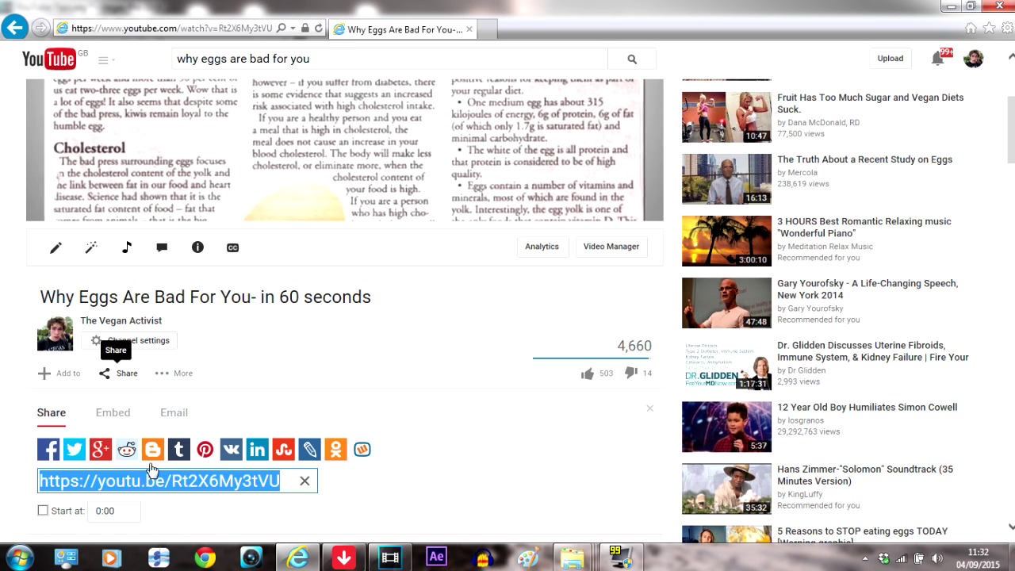
right_click(119, 486)
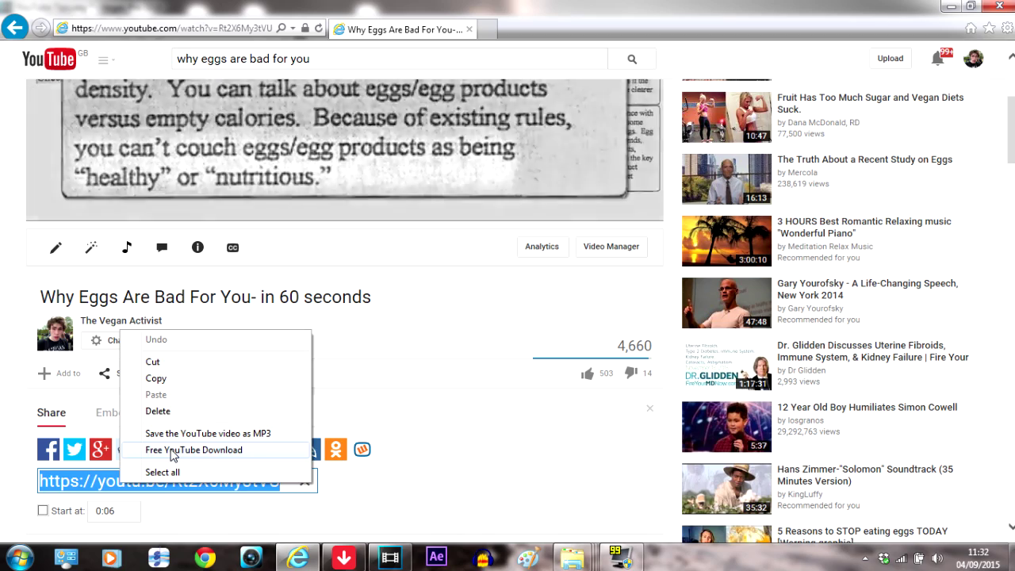
left_click(173, 450)
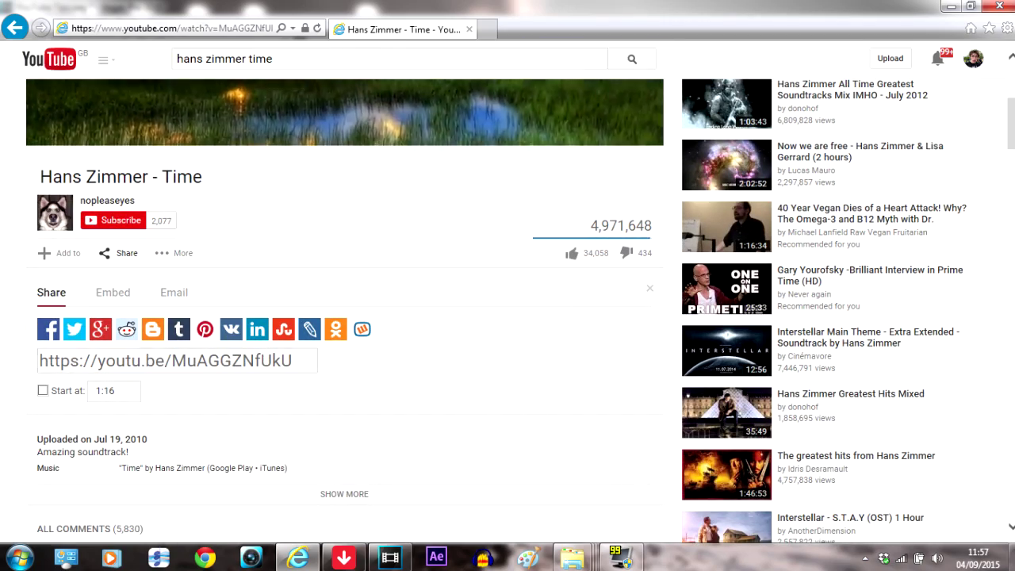
Select and copy the Hans Zimmer - Time short link, then scroll the Audio Library's free music.
left_click(286, 363)
right_click(164, 363)
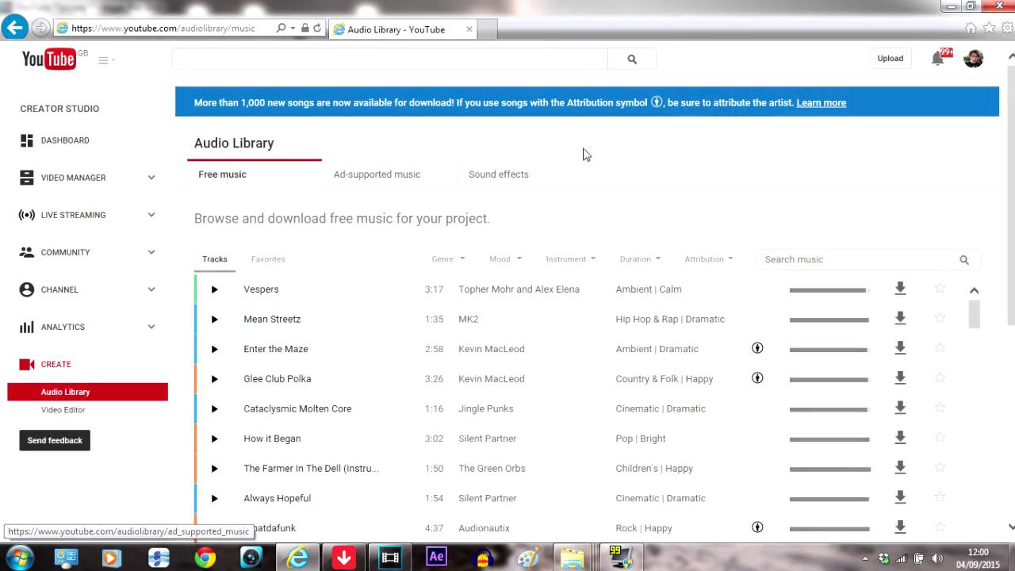
scroll(587, 357, "down", 5)
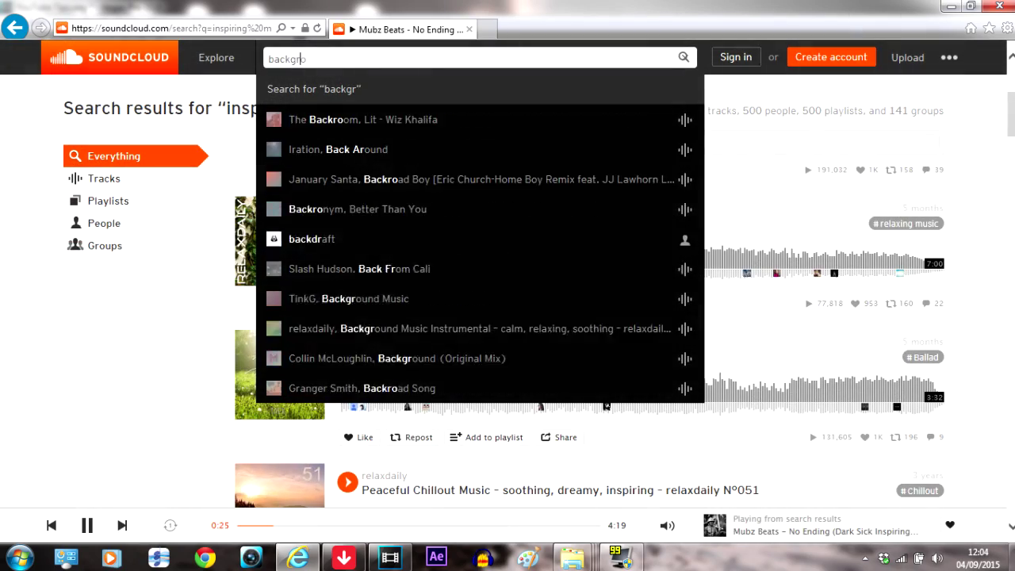
Search for 'background music', open Edvard Grieg's Musopen page, and start a 'Royalty free' search.
type("ound music")
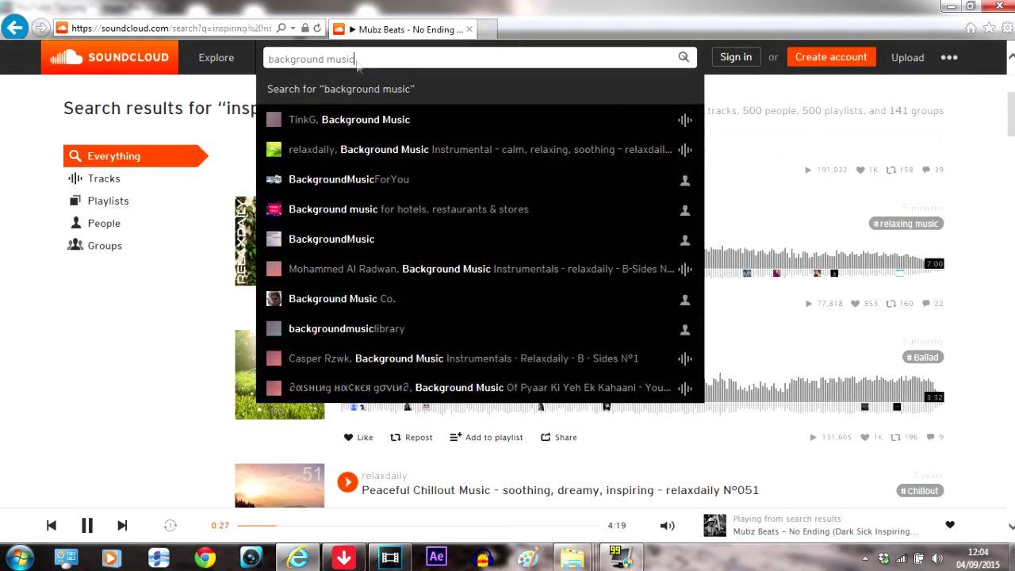
key("Return")
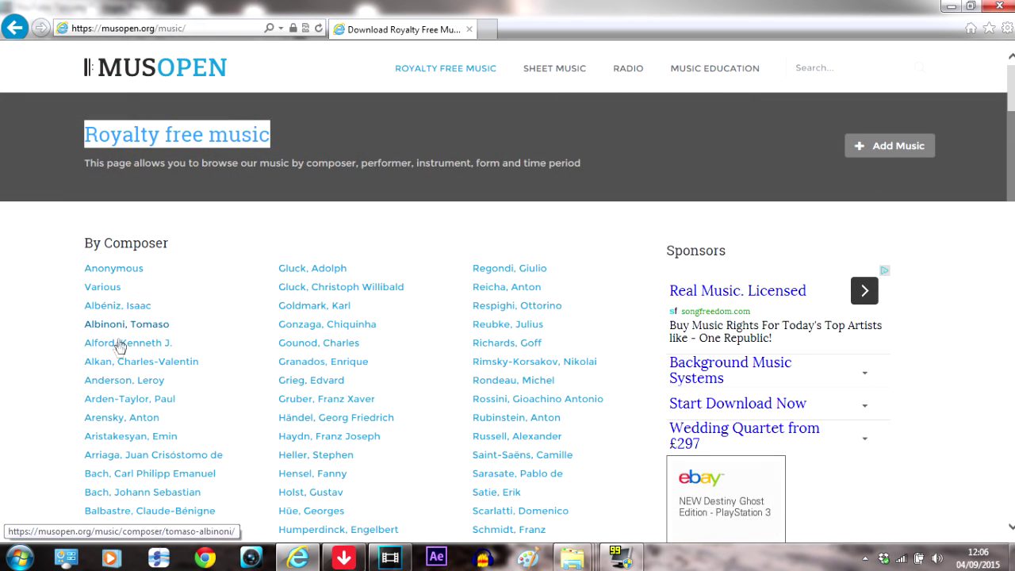
left_click(314, 381)
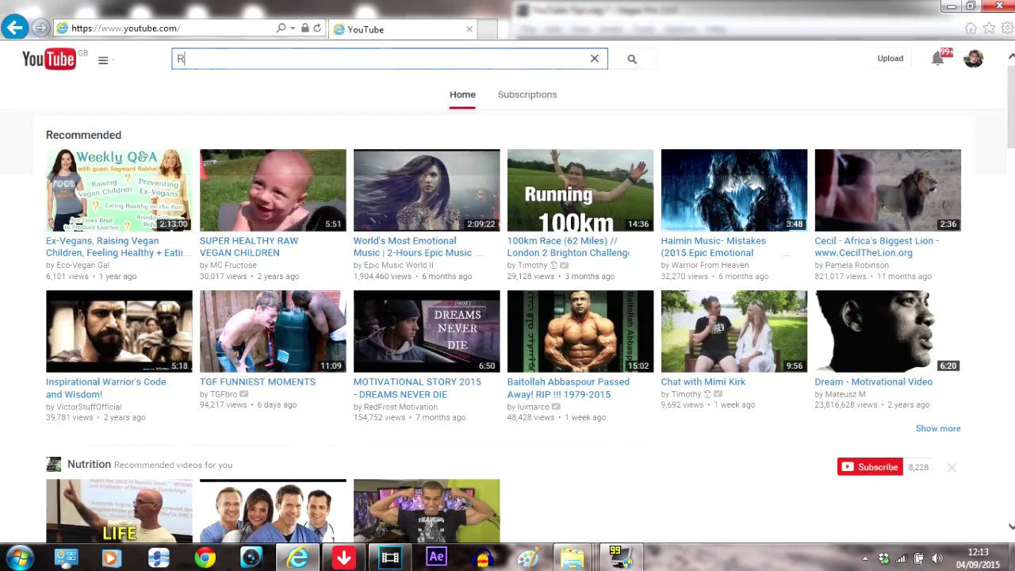
type("oyalty free")
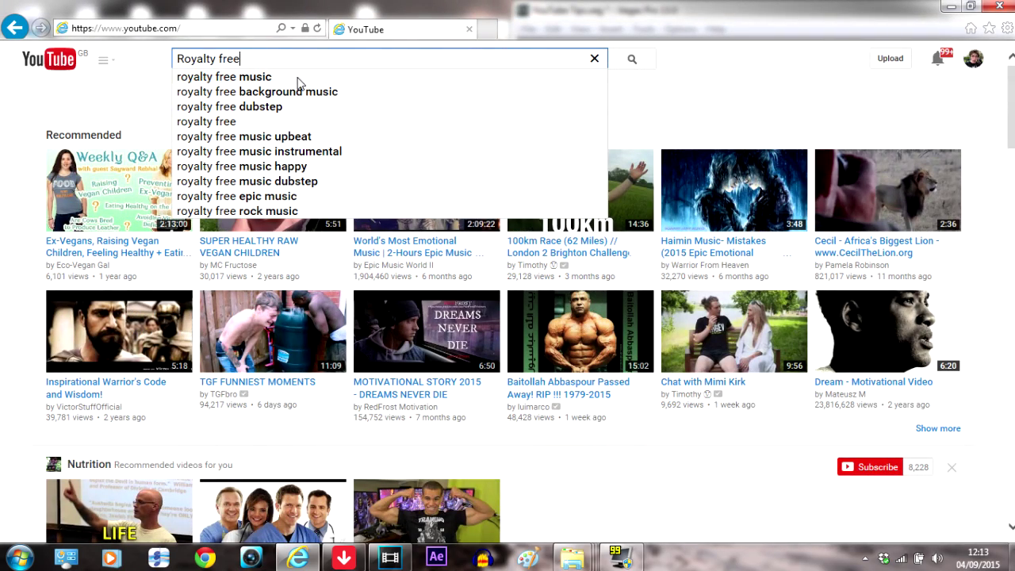
Search royalty free music and Hoppipolla covers, play the Cambodia cover, then render the video.
left_click(298, 78)
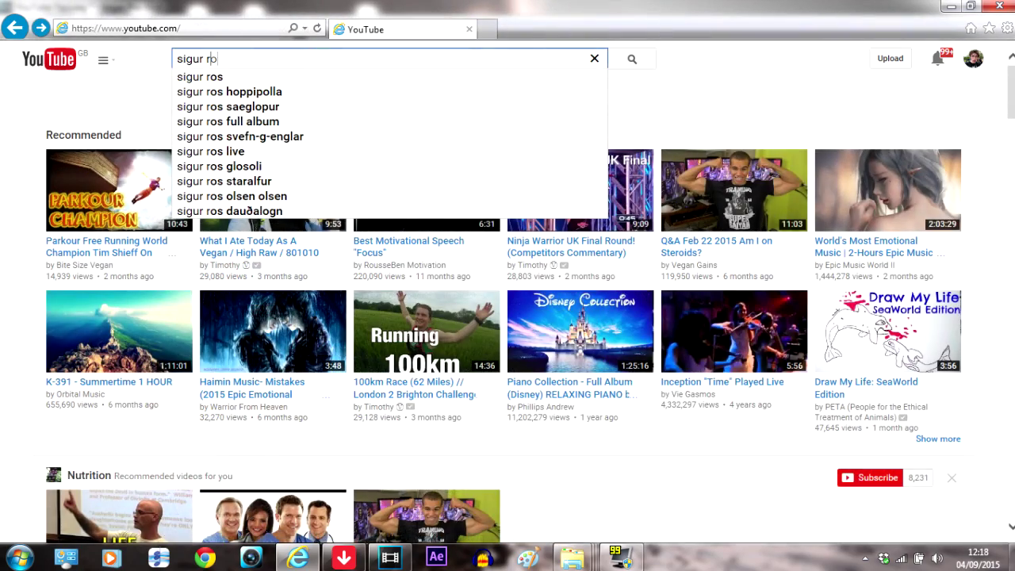
type("s hop")
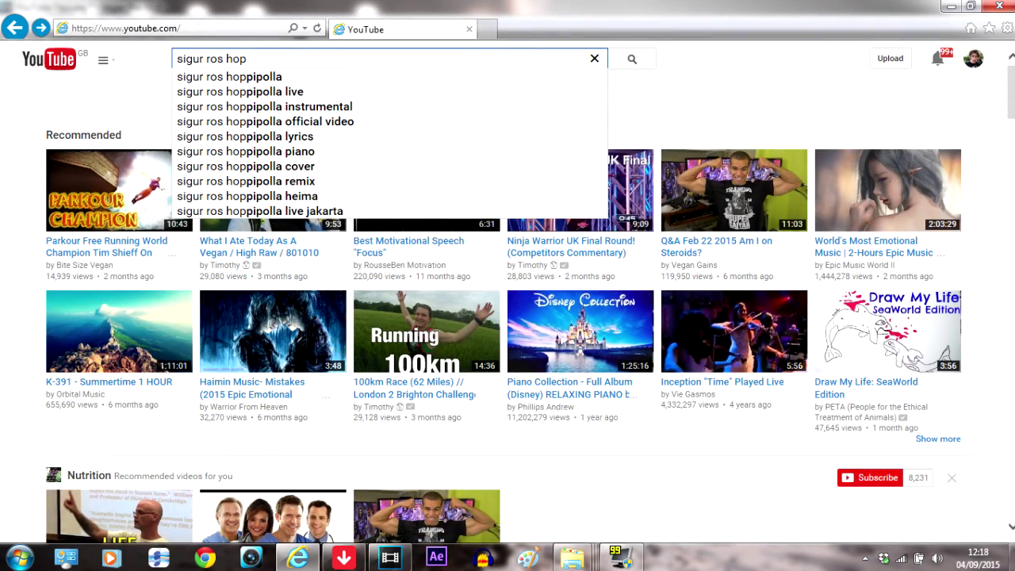
left_click(283, 166)
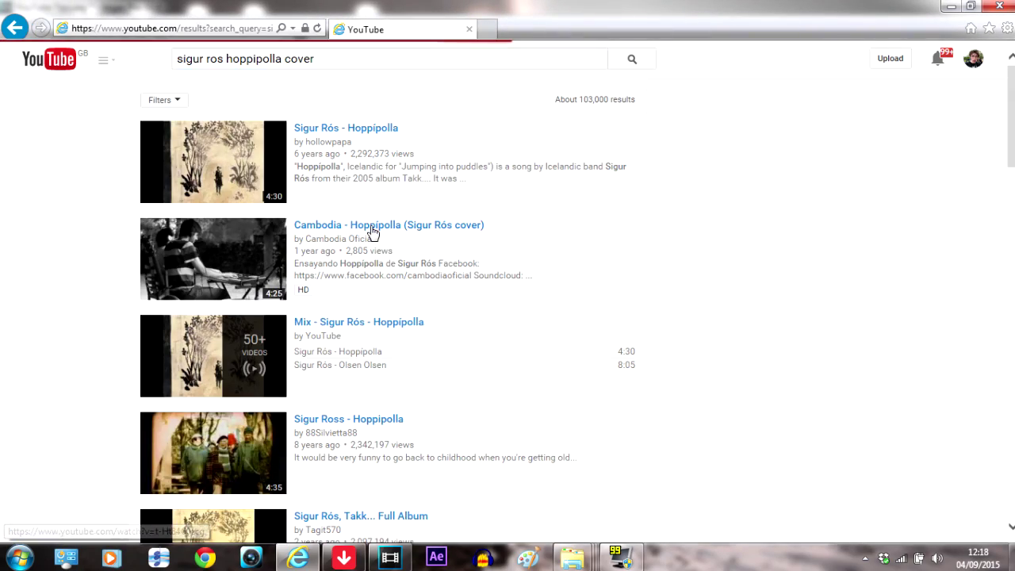
left_click(366, 228)
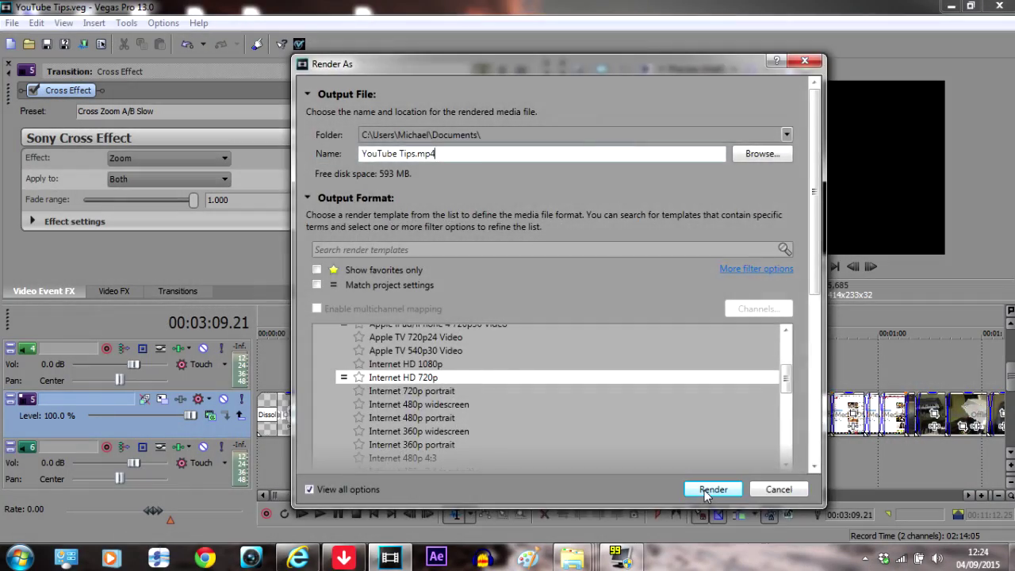
left_click(704, 490)
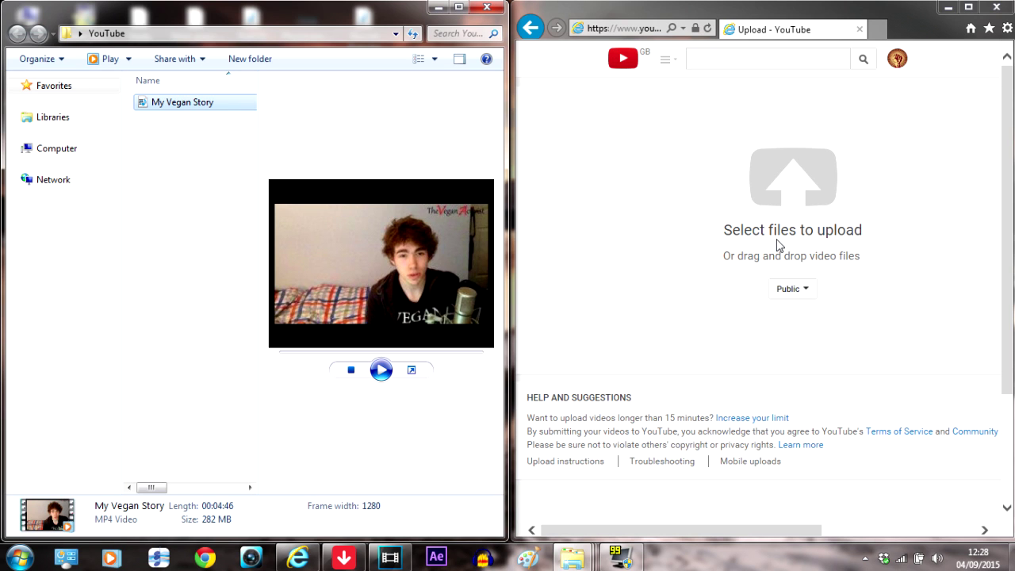
Drag the rendered My Vegan Story MP4 onto YouTube's upload area.
mouse_move(779, 245)
left_mouse_down()
mouse_move(803, 254)
mouse_move(791, 245)
left_mouse_up()
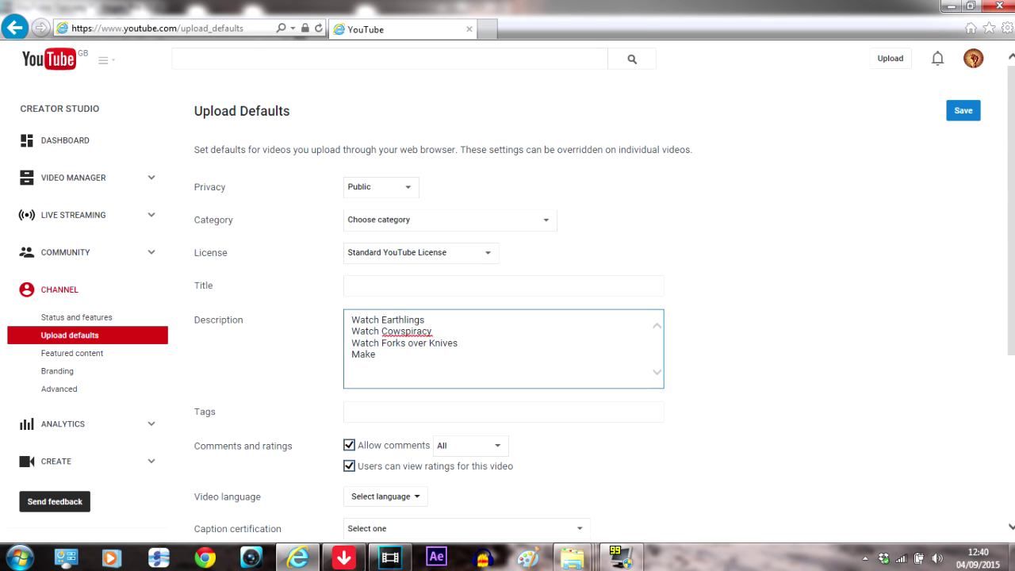
Add channel links to the default description and tag My Vegan Story with Nutrition, Vegan, Story.
type("The Cont")
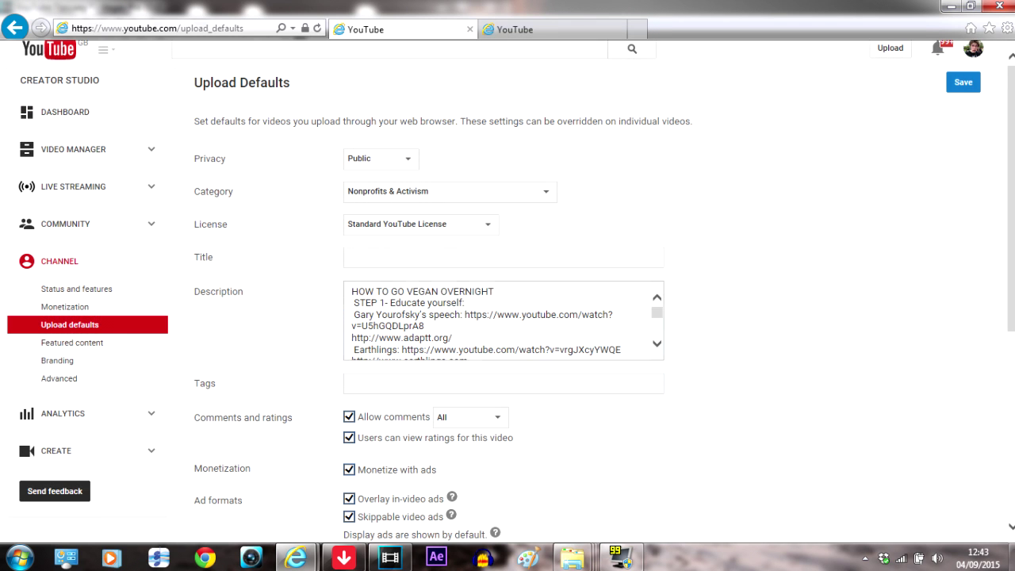
mouse_move(661, 320)
left_mouse_down()
mouse_move(658, 347)
mouse_move(658, 302)
left_mouse_up()
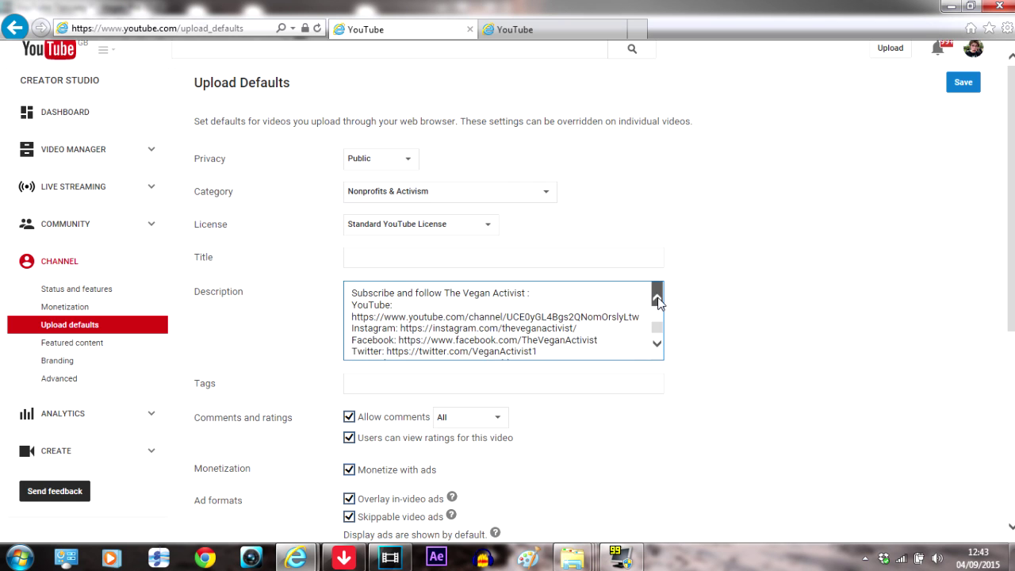
left_click(293, 380)
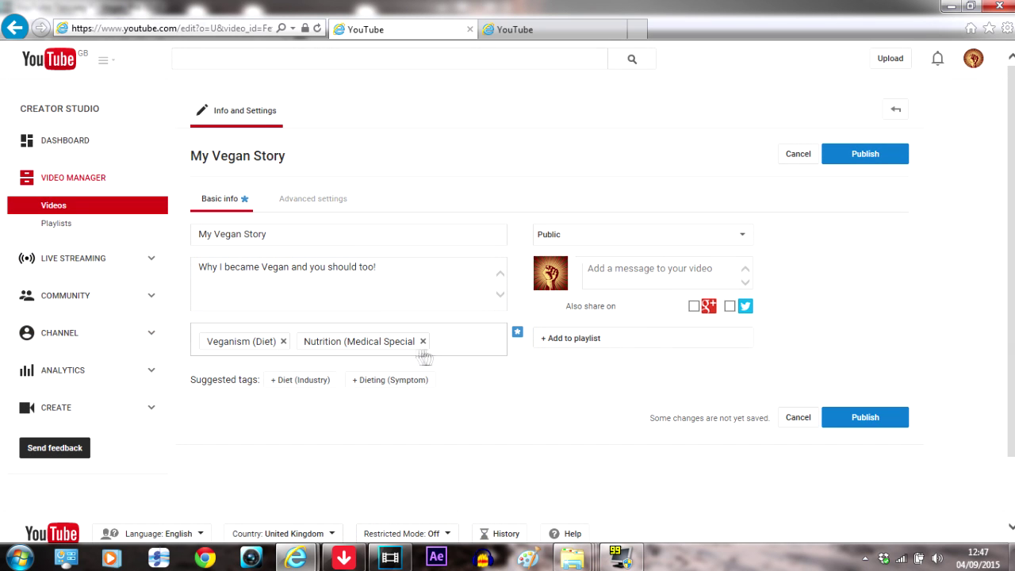
type("Vegan,Story")
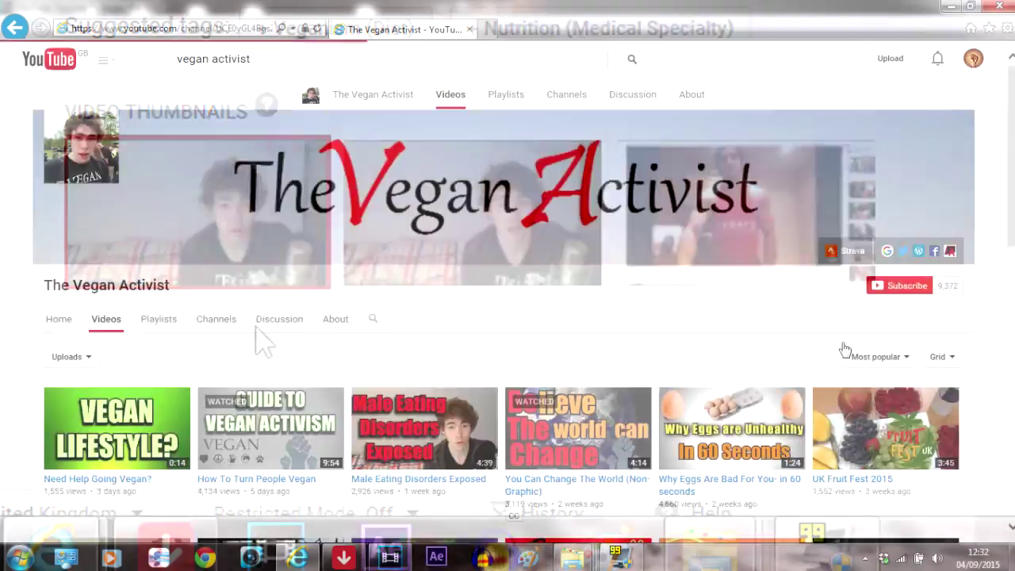
scroll(840, 348, "down", 3)
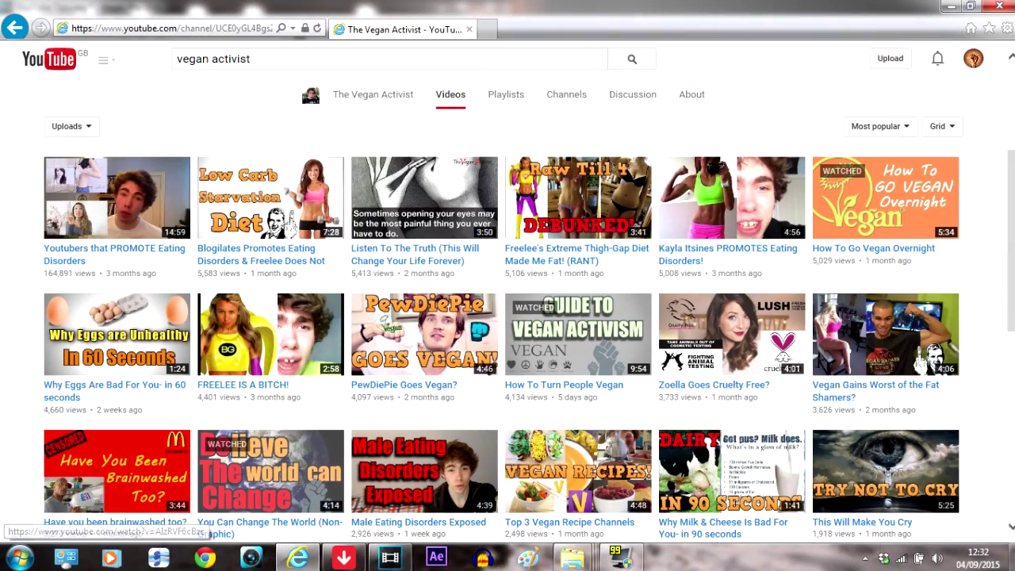
Scroll through vegan channels' video grids to compare their thumbnail styles.
scroll(508, 349, "up", 1)
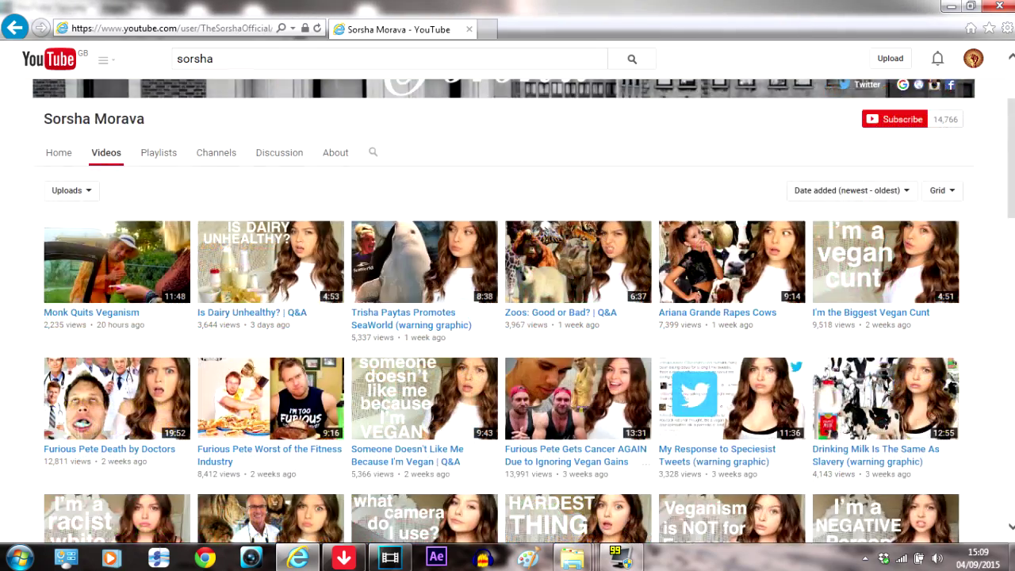
scroll(1011, 204, "down", 5)
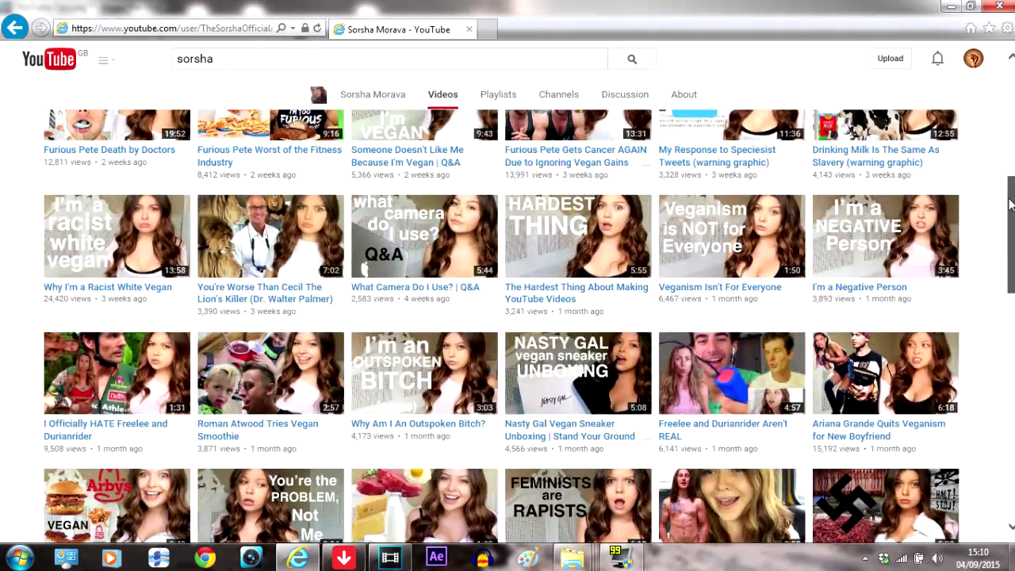
scroll(1010, 205, "up", 4)
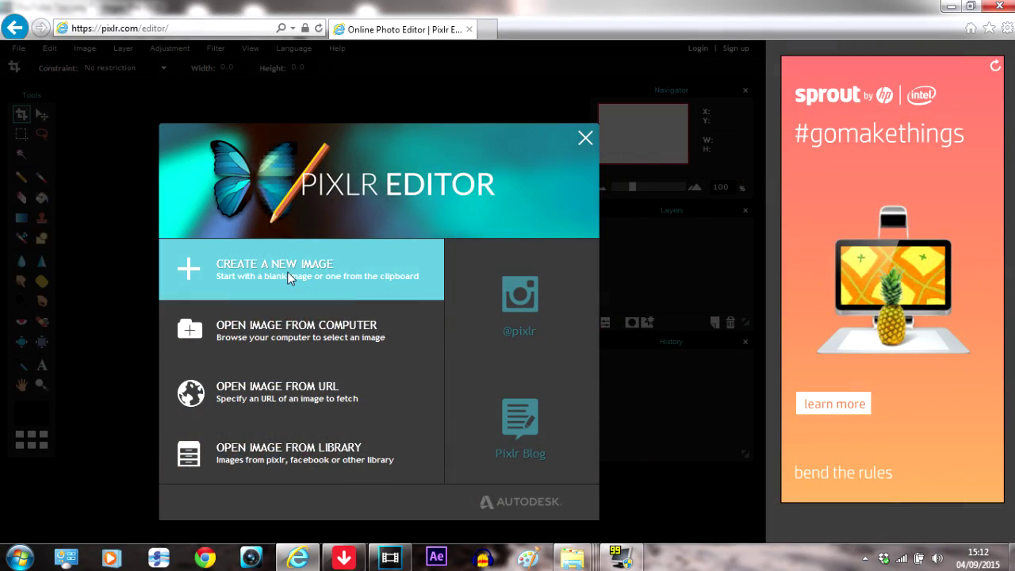
Create a new 1280x720 blank canvas in Pixlr and dismiss the low disk space warning.
left_click(287, 271)
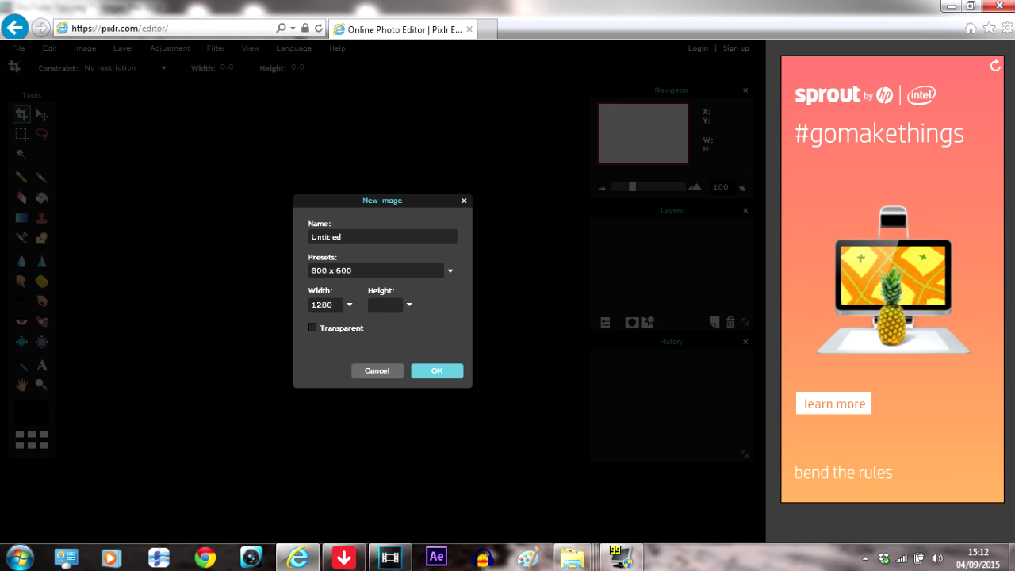
left_click(436, 371)
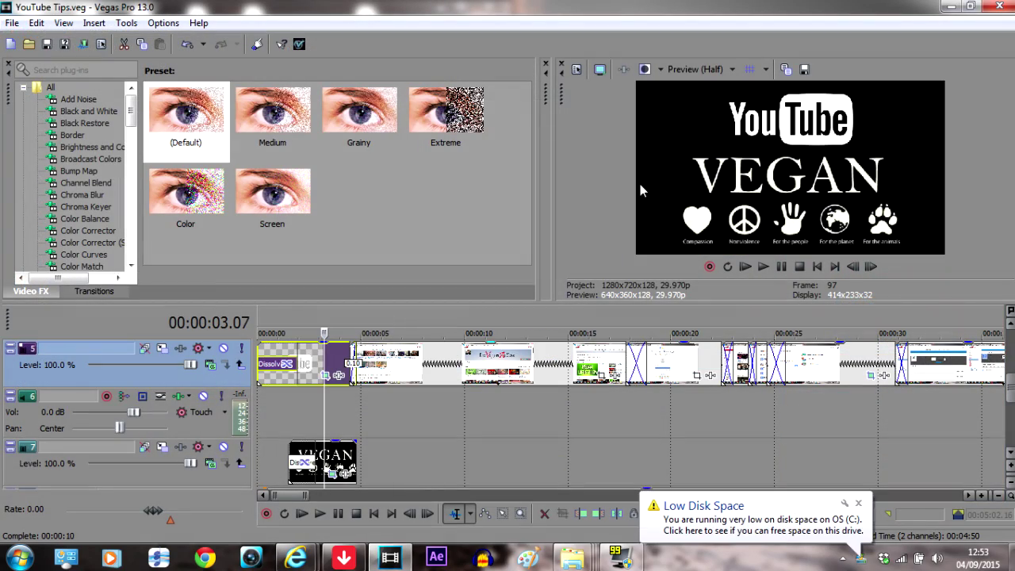
left_click(713, 71)
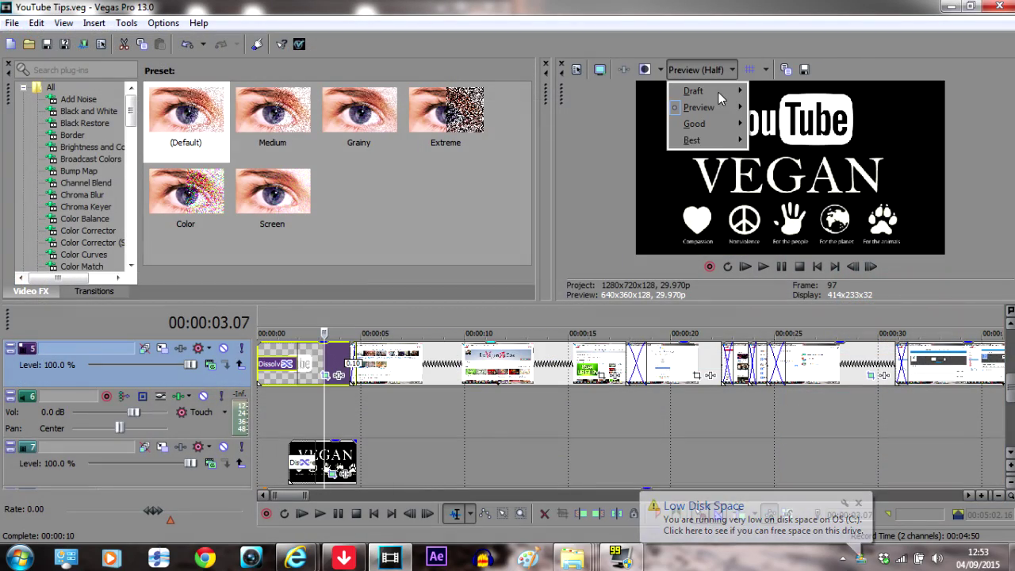
left_click(855, 502)
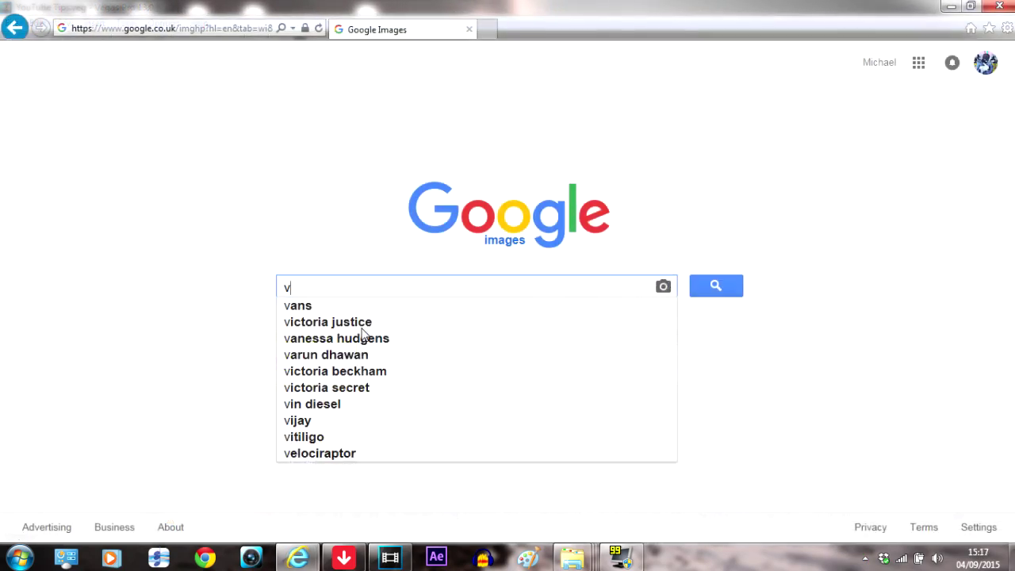
Search Google Images for veganism and bring up actions for the 'I think. Therefore I am Vegan' image.
type("eganism")
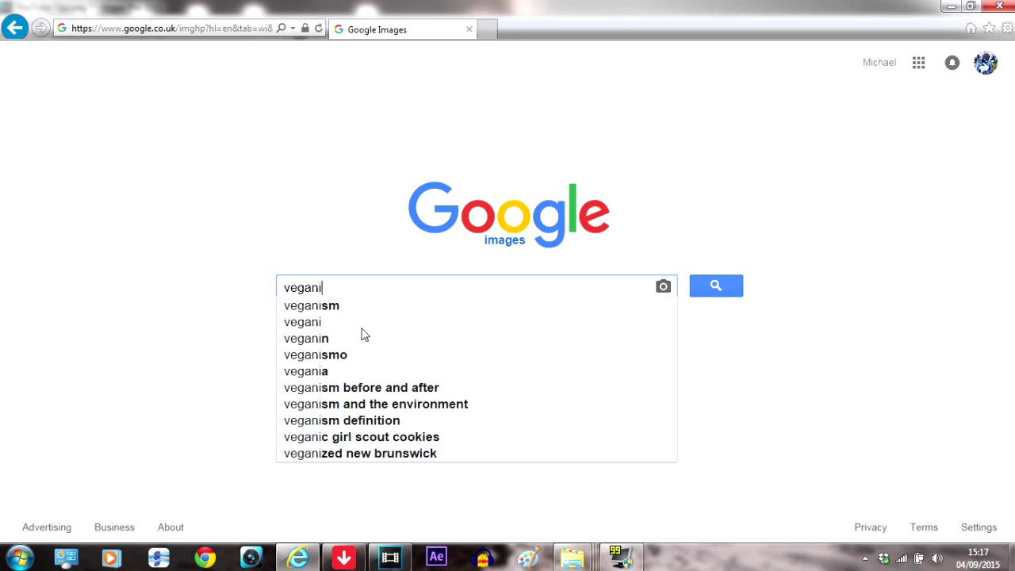
key("Return")
scroll(1004, 224, "down", 3)
scroll(523, 301, "down", 2)
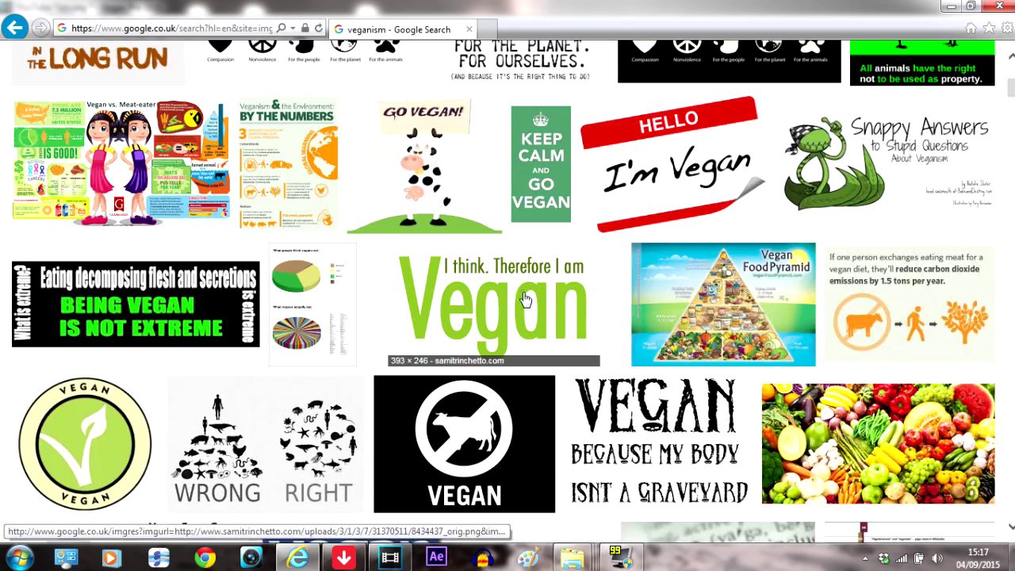
left_click(524, 301)
right_click(320, 340)
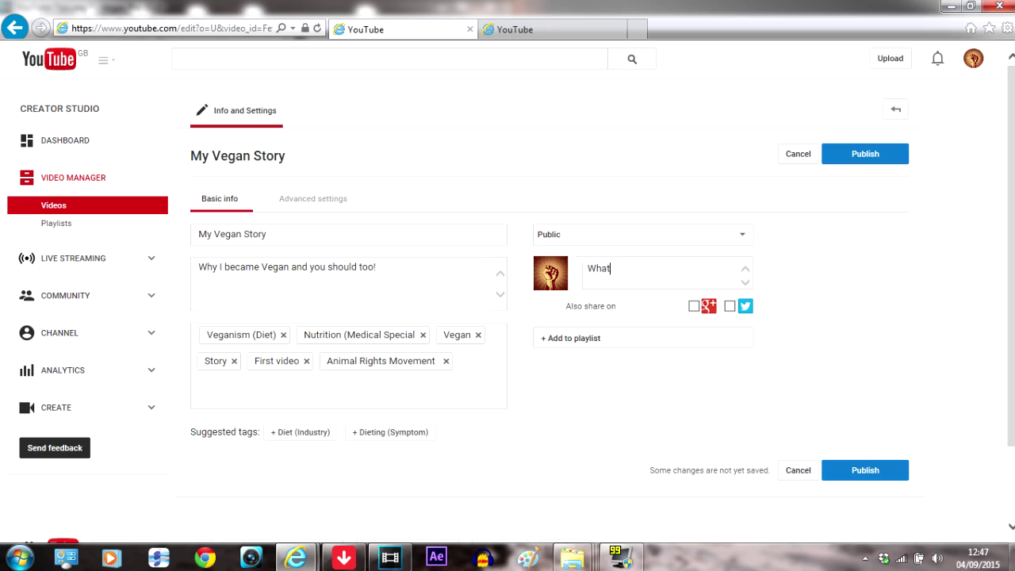
Enter the share message 'What's your vegan story?' and scroll down to the sharing options.
type("an st")
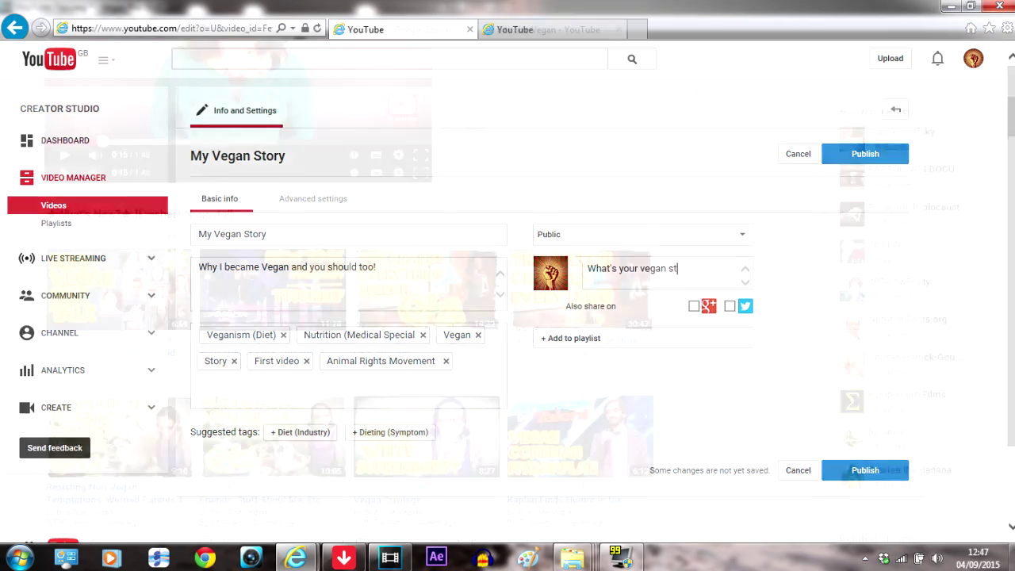
scroll(507, 317, "down", 3)
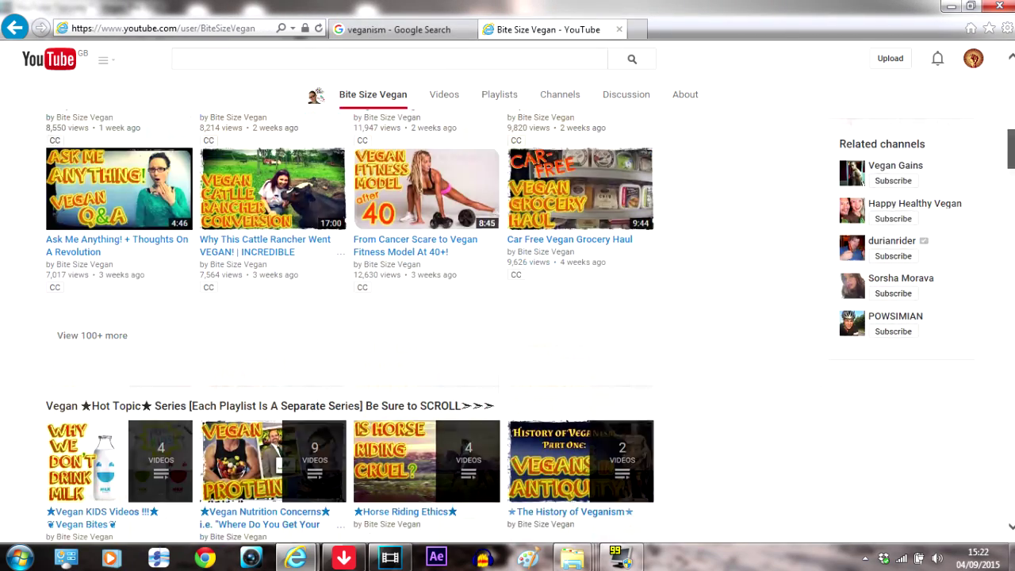
scroll(507, 317, "down", 6)
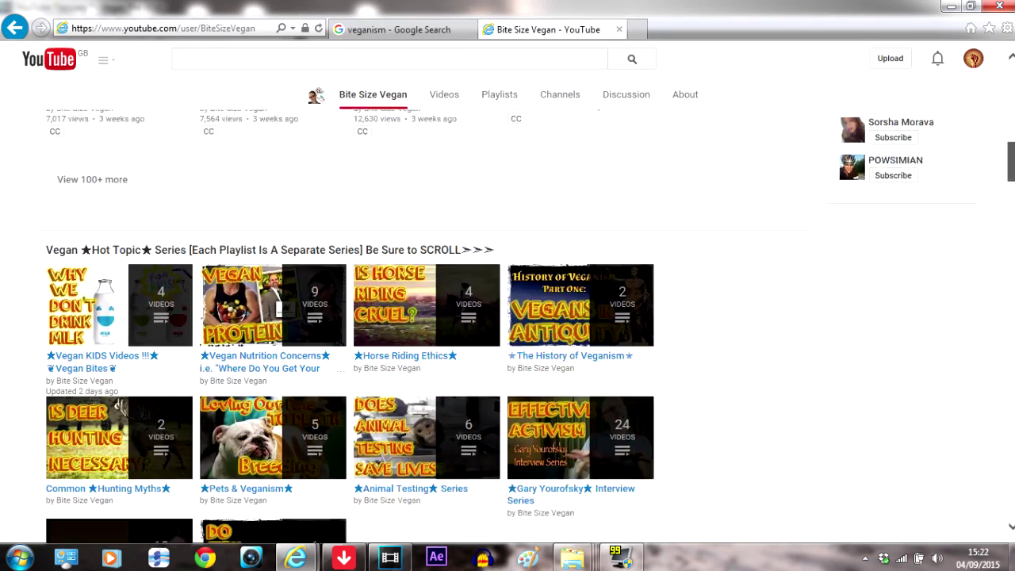
scroll(507, 317, "down", 5)
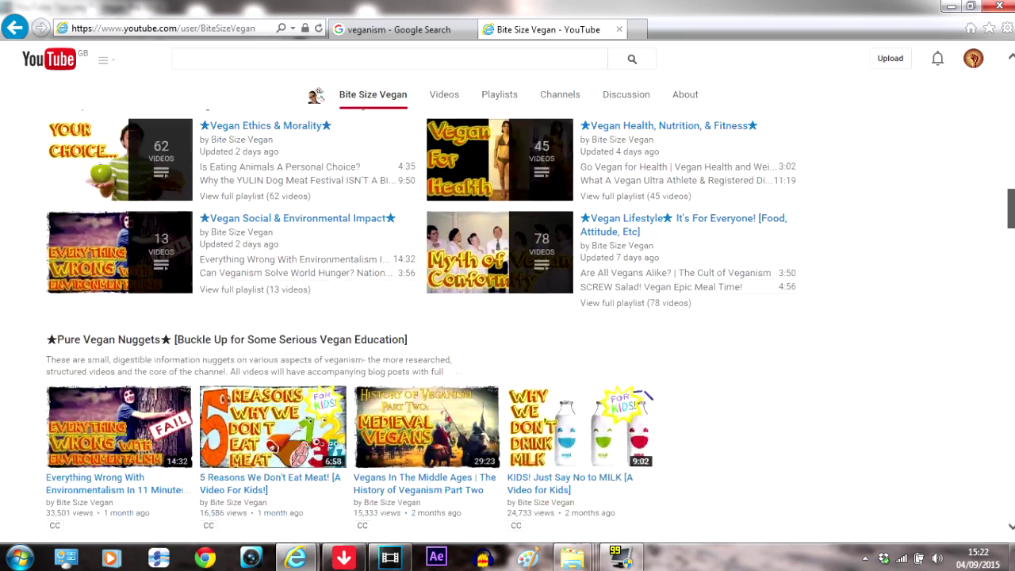
scroll(508, 317, "down", 5)
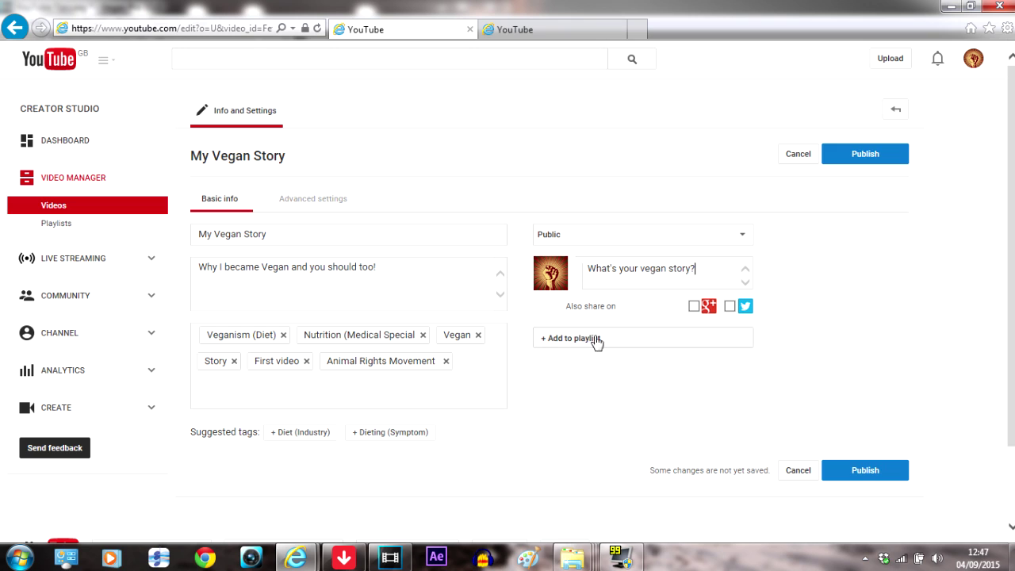
Add My Vegan Story to a new playlist named 'All videos'.
left_click(587, 421)
type("All videos")
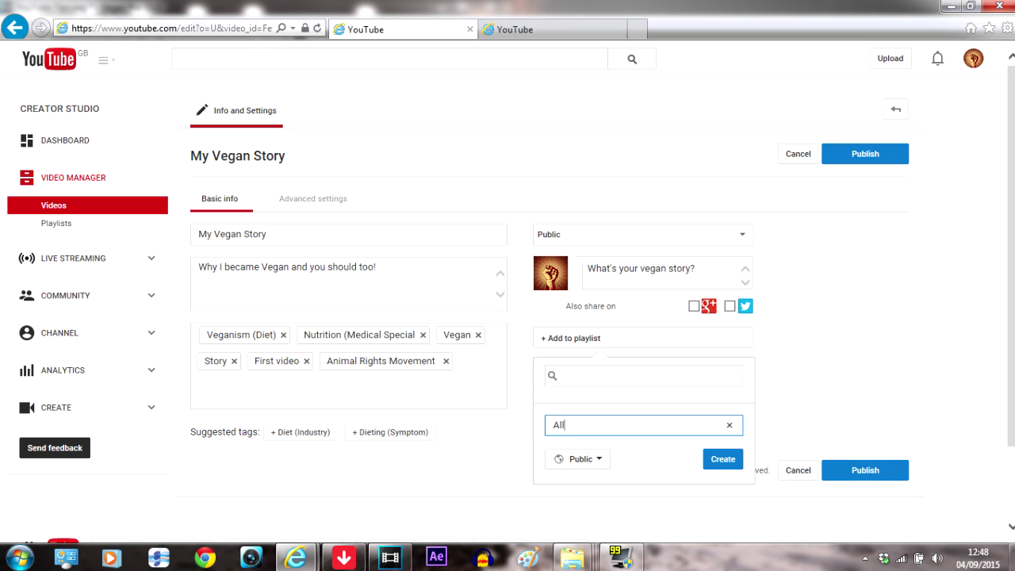
left_click(722, 459)
left_click(800, 382)
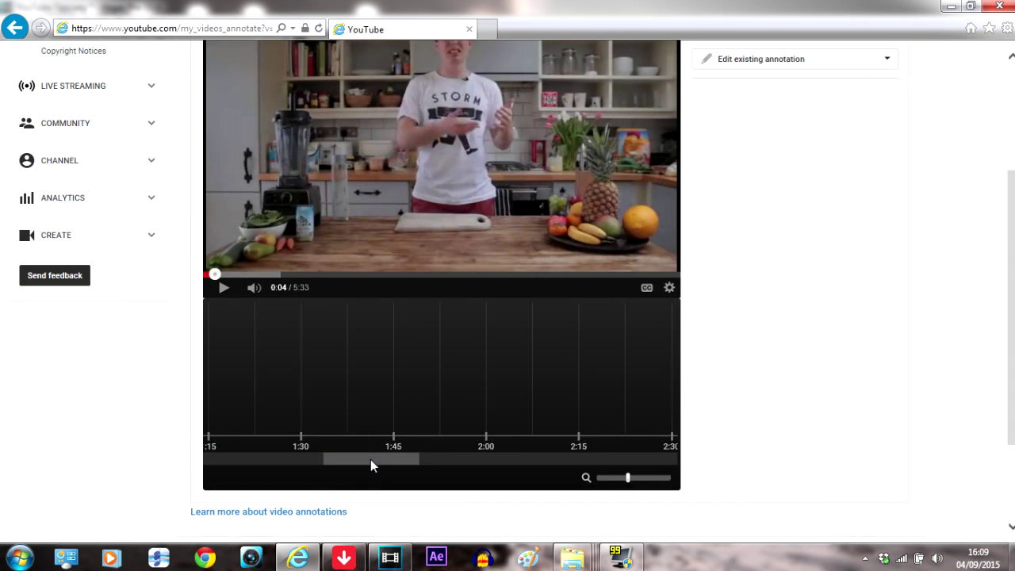
mouse_move(371, 460)
left_mouse_down()
mouse_move(496, 460)
mouse_move(442, 467)
left_mouse_up()
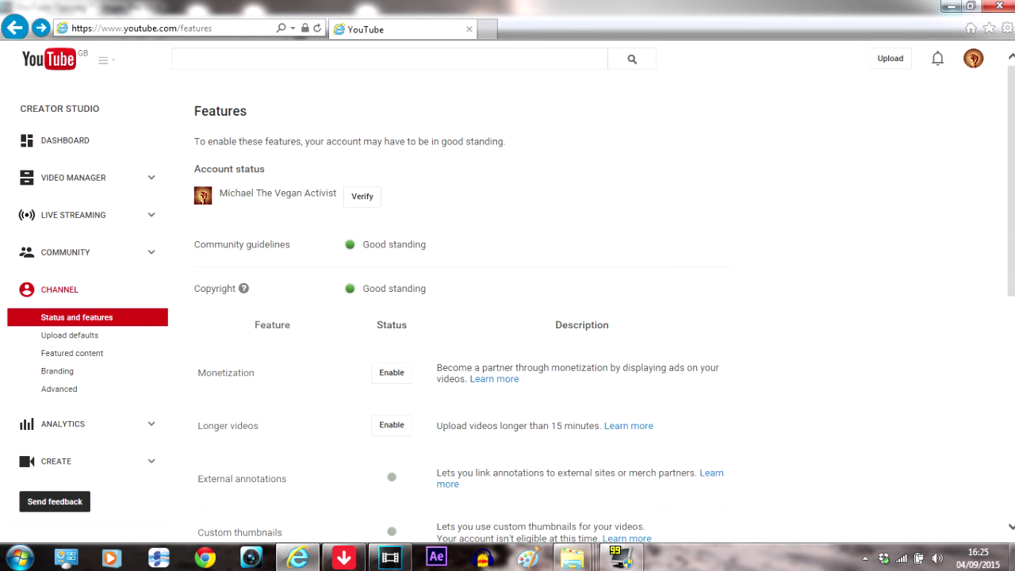
Scroll down the How To Turn People Vegan page to its comment section.
scroll(529, 329, "down", 3)
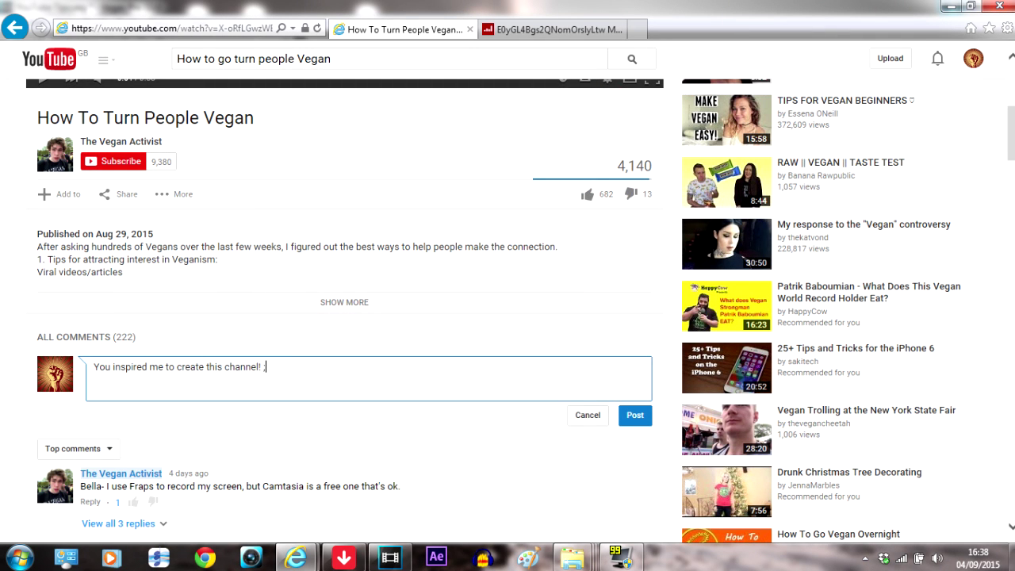
Post the comment 'You inspired me to create this channel!' on How To Turn People Vegan.
left_click(634, 416)
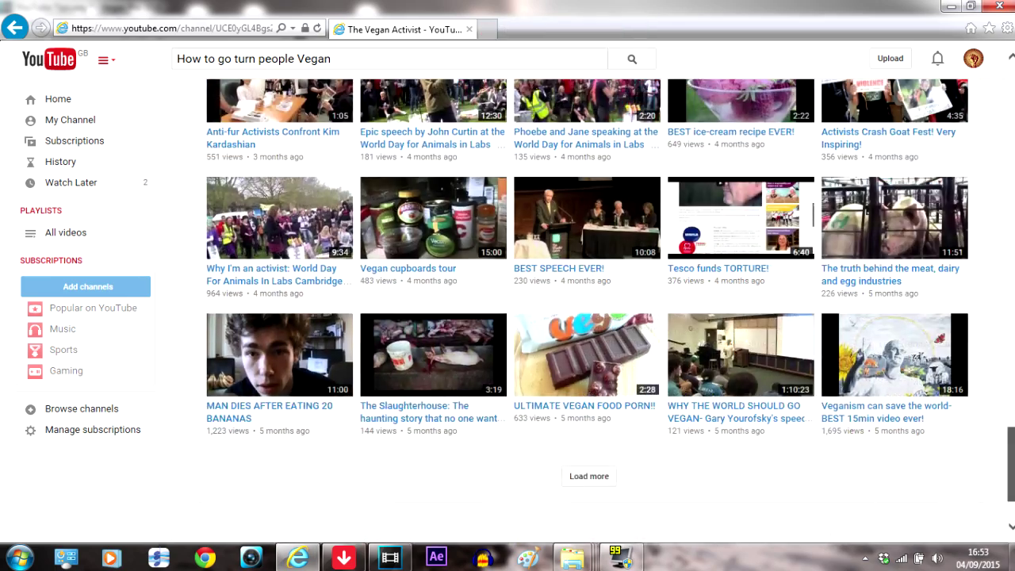
Scroll up through The Vegan Activist's older uploads to find 'Youtubers that PROMOTE Eating Disorders'.
scroll(252, 291, "up", 4)
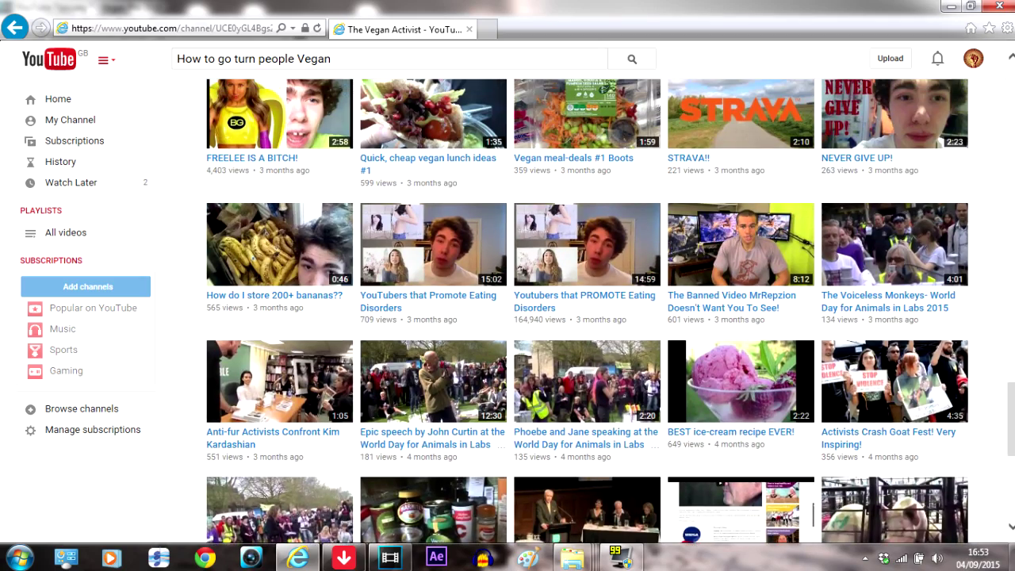
scroll(252, 291, "up", 5)
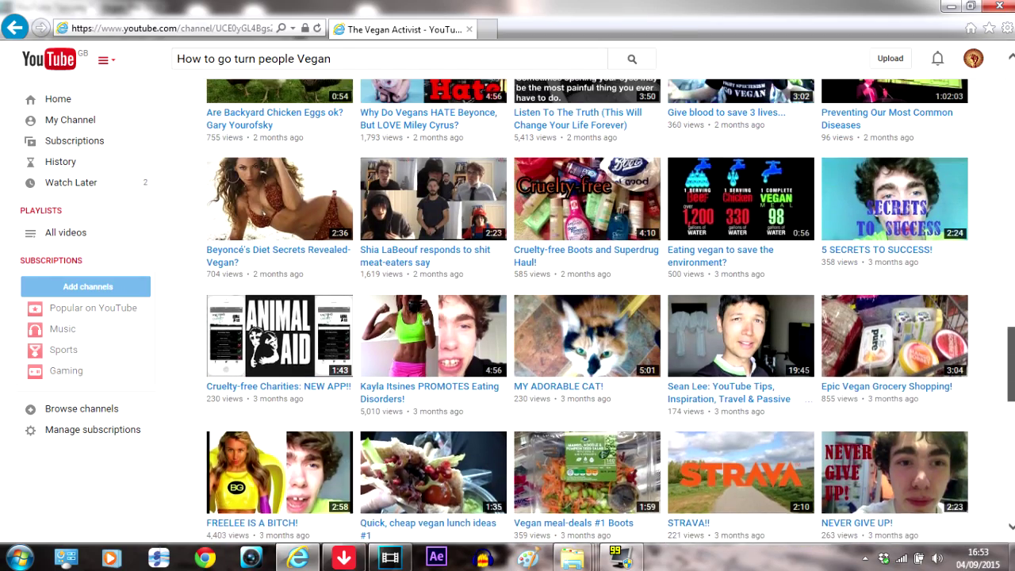
scroll(586, 309, "up", 4)
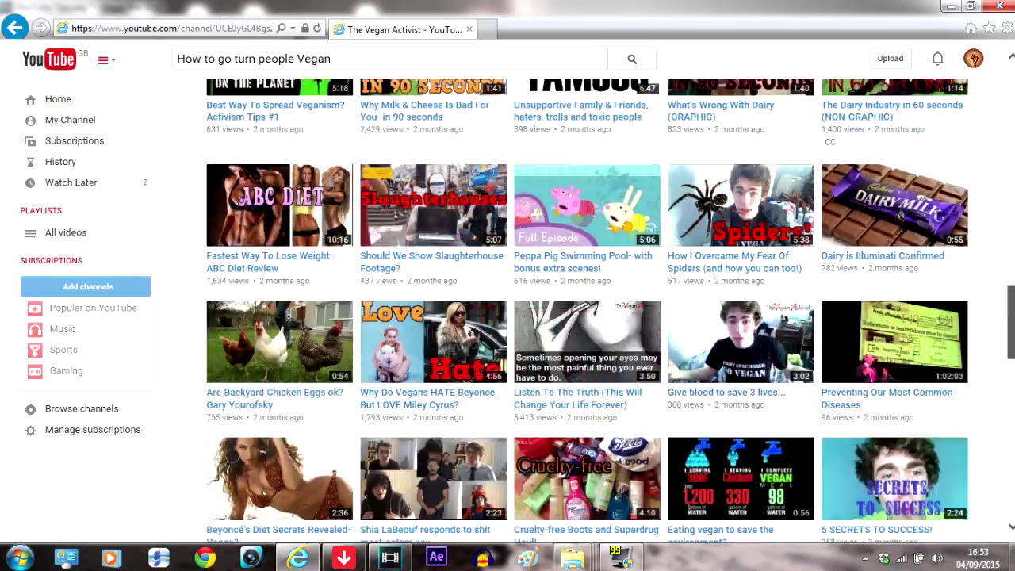
scroll(586, 310, "up", 3)
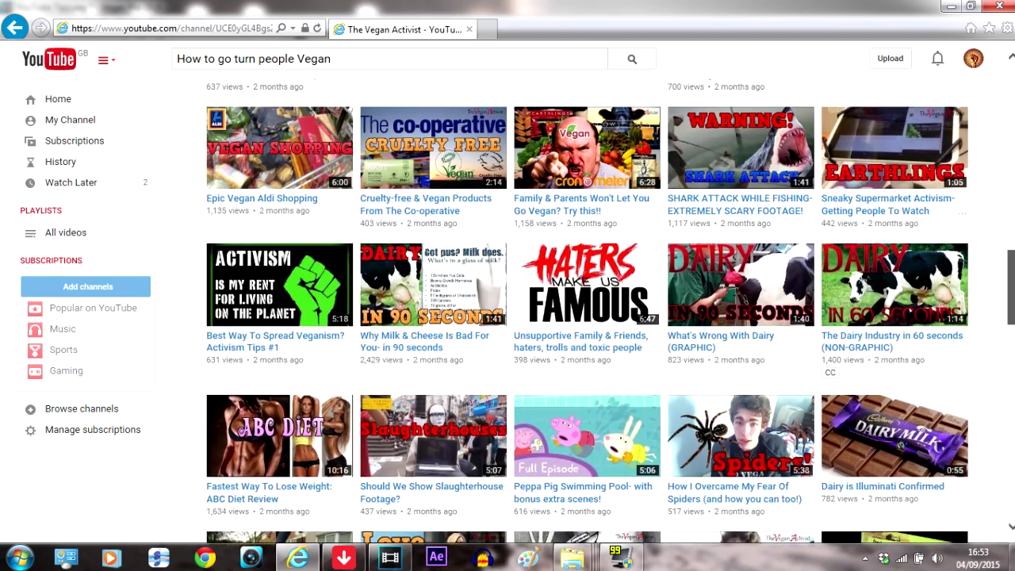
scroll(587, 310, "up", 3)
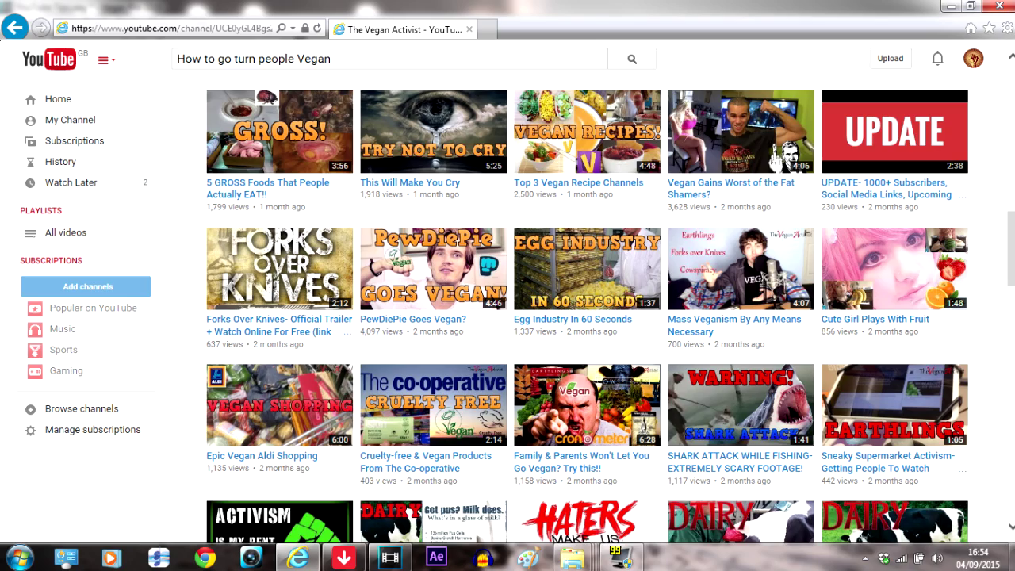
scroll(586, 309, "up", 4)
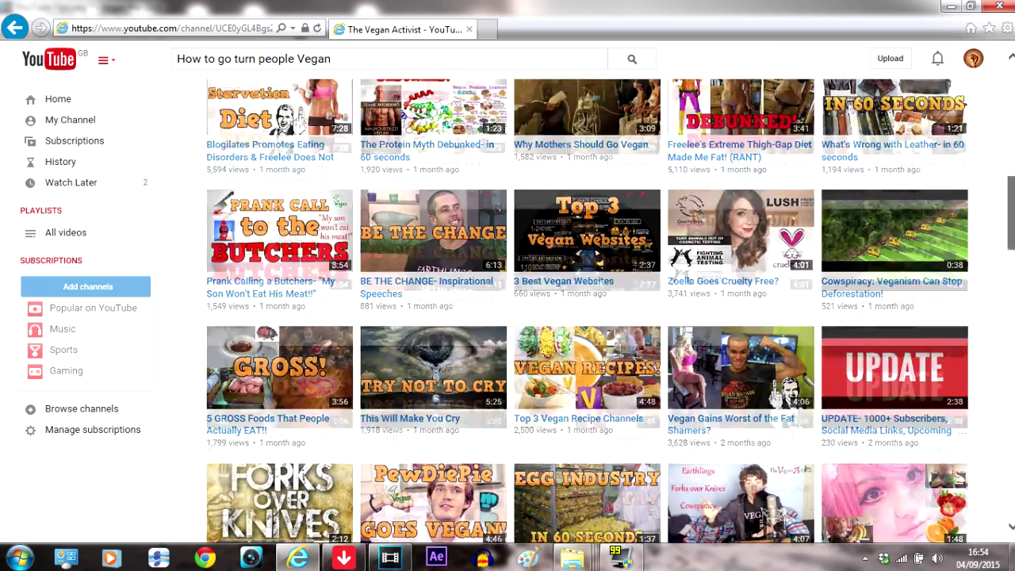
scroll(586, 309, "up", 4)
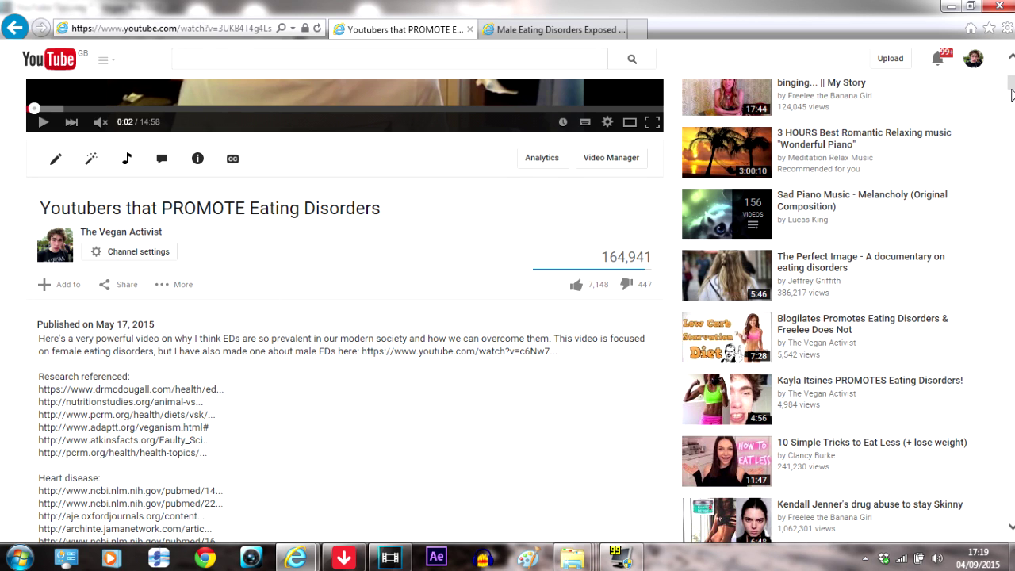
Scroll through other creators' eating-disorder response videos, ending on Freelee the Banana Girl's video.
scroll(1011, 95, "down", 1)
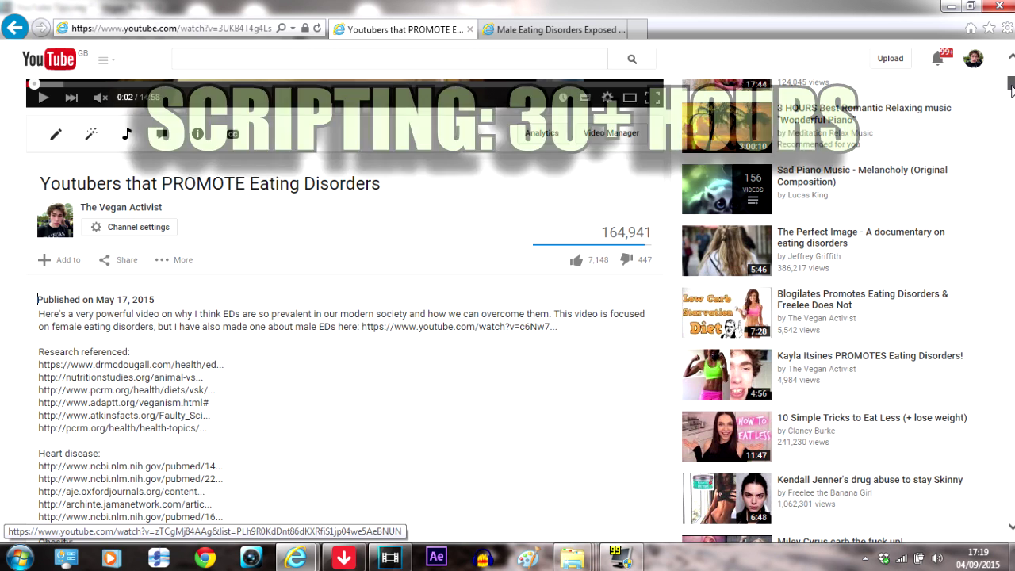
scroll(1011, 89, "up", 3)
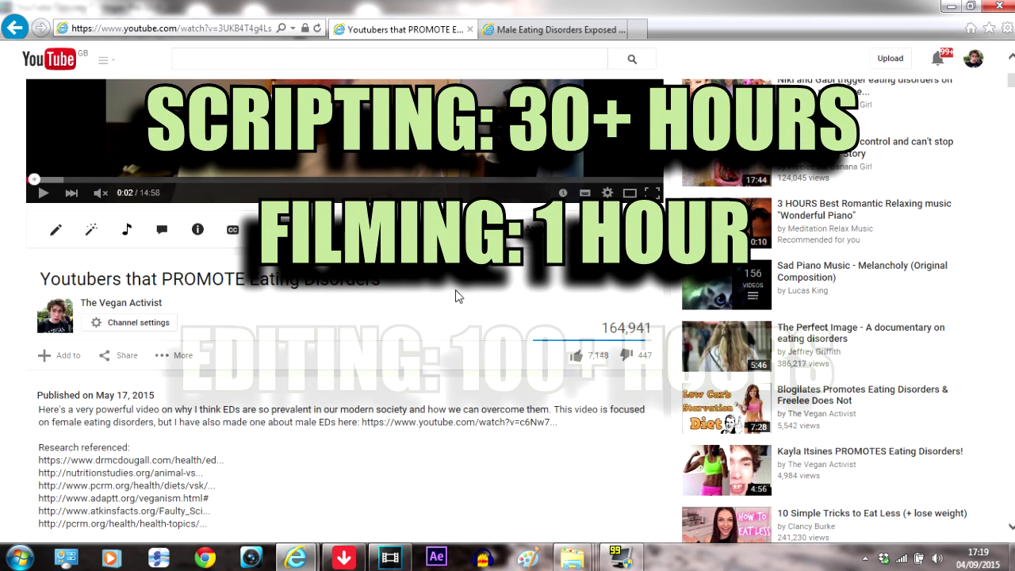
scroll(111, 492, "up", 5)
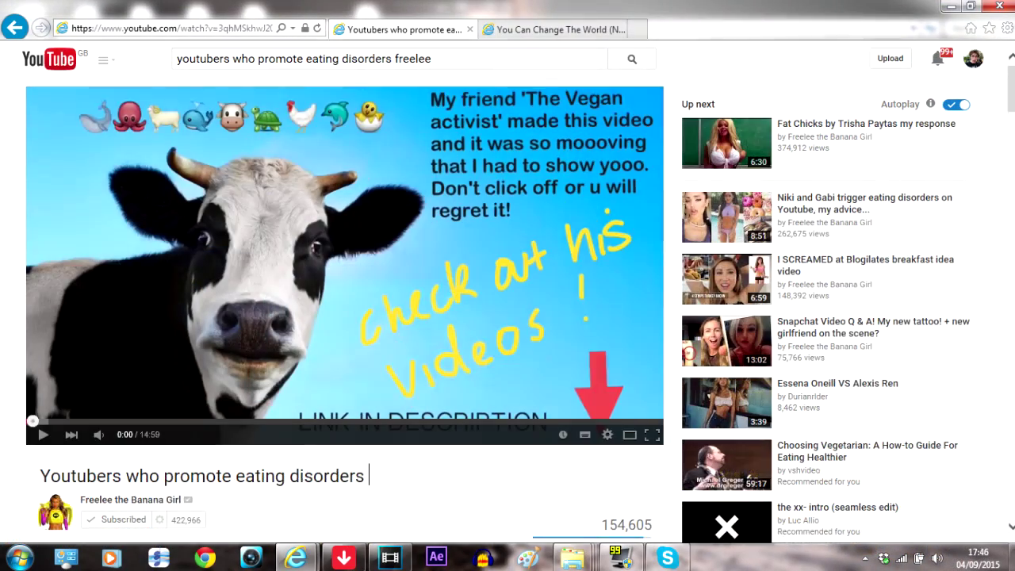
scroll(369, 441, "down", 1)
scroll(598, 394, "down", 3)
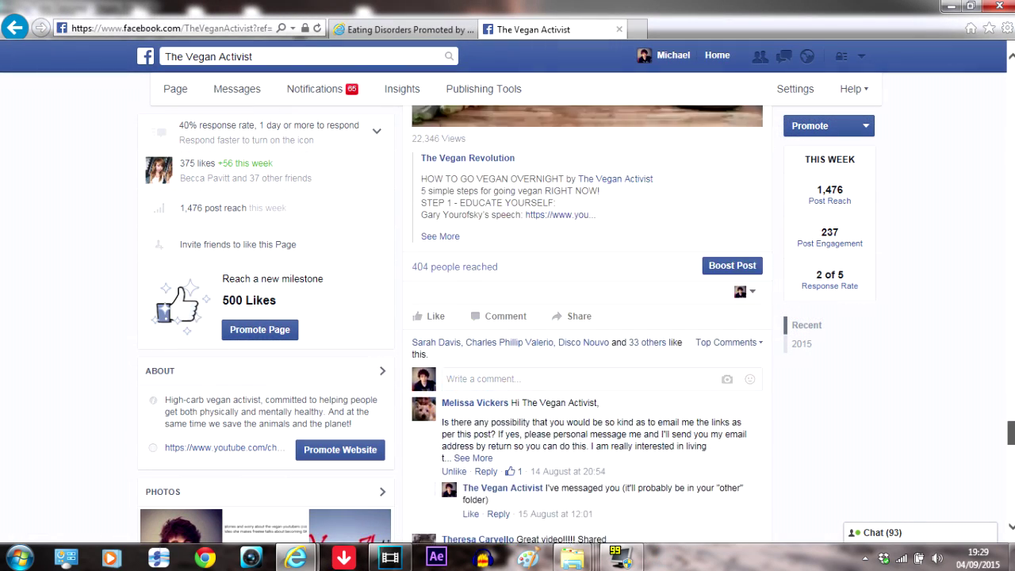
Scroll through The Vegan Activist's Facebook timeline and the Team Vegan Takes YouTube group.
scroll(586, 317, "up", 10)
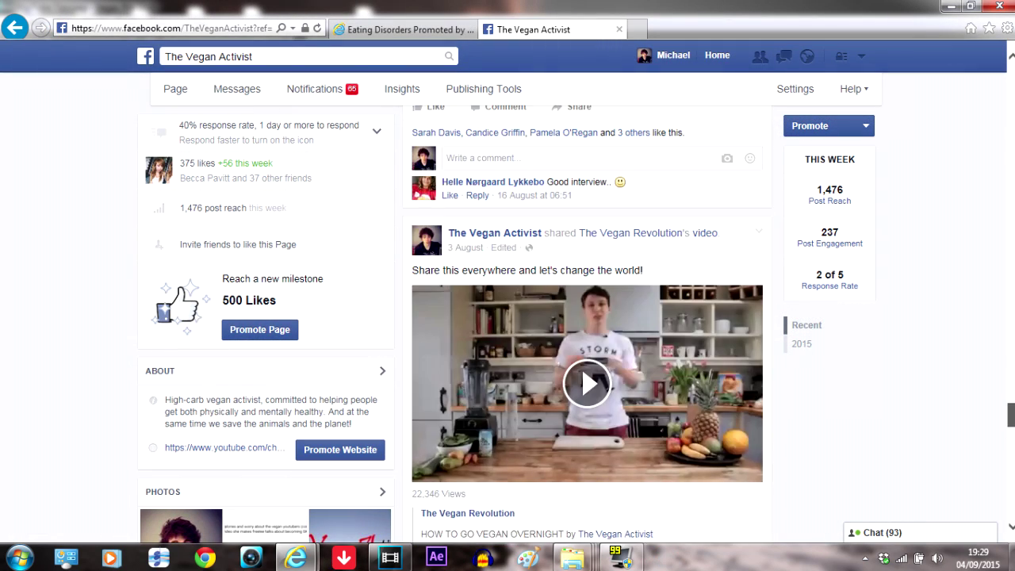
scroll(587, 317, "up", 1)
scroll(587, 317, "up", 8)
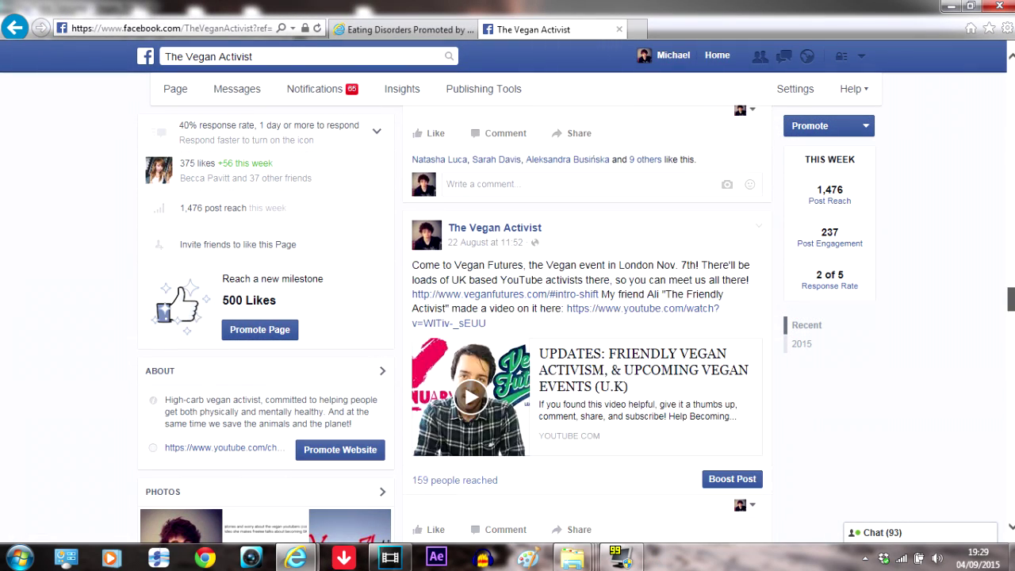
scroll(586, 317, "up", 10)
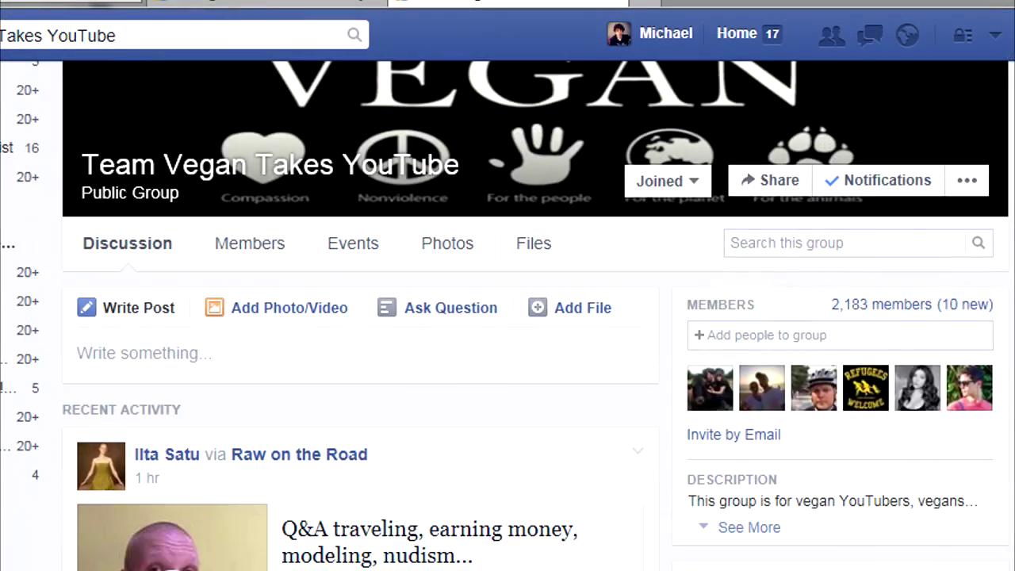
scroll(356, 317, "down", 10)
scroll(357, 317, "down", 2)
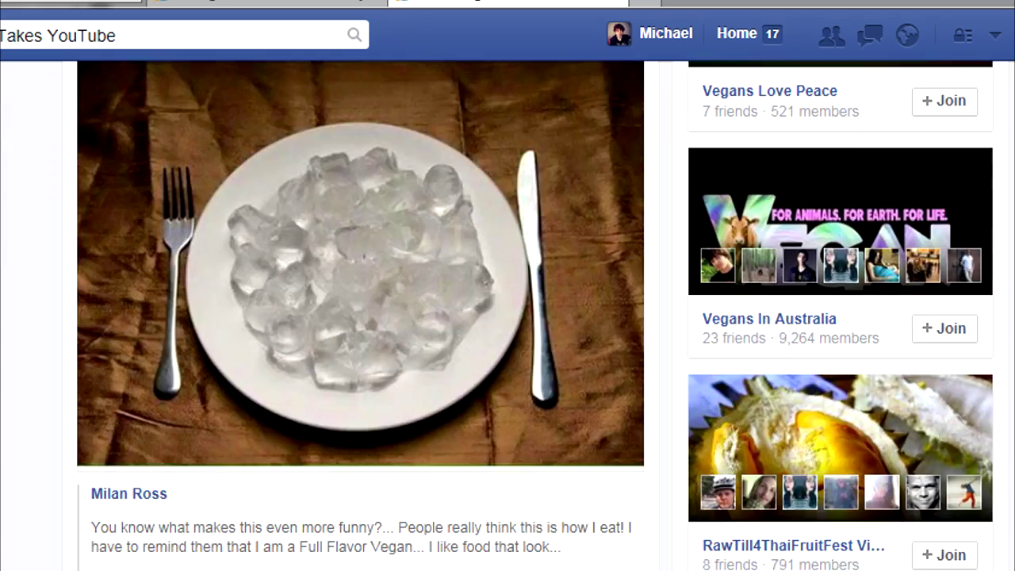
scroll(357, 317, "up", 10)
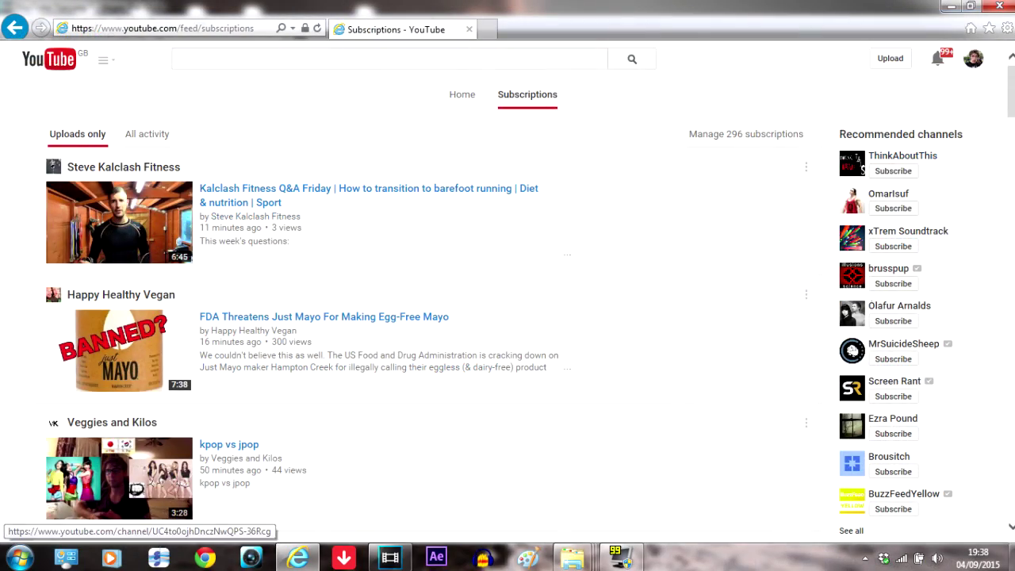
Scroll the Subscriptions feed of new uploads, then the comment thread on How To Turn People Vegan.
scroll(507, 317, "down", 5)
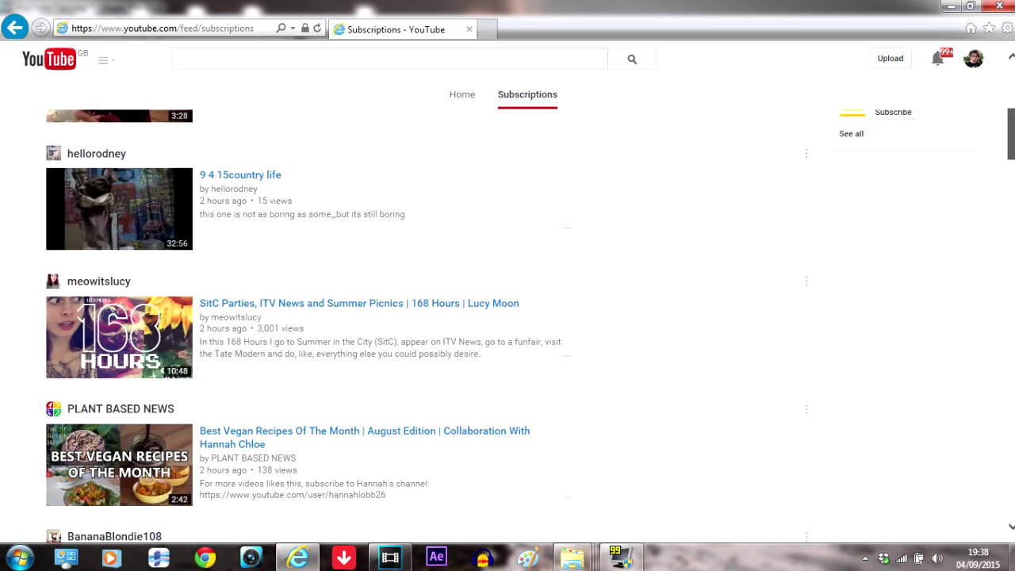
scroll(508, 325, "down", 5)
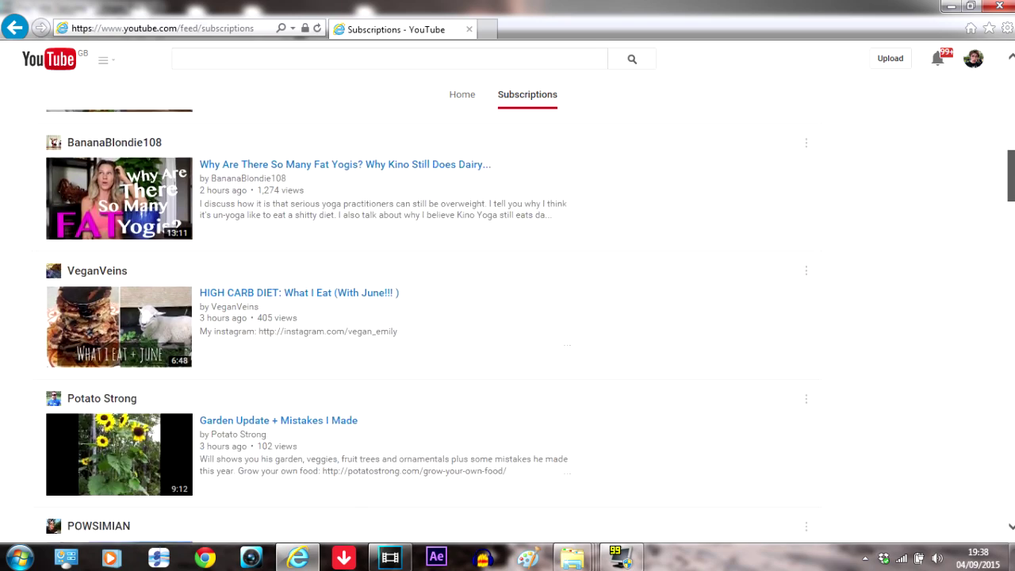
scroll(507, 325, "down", 6)
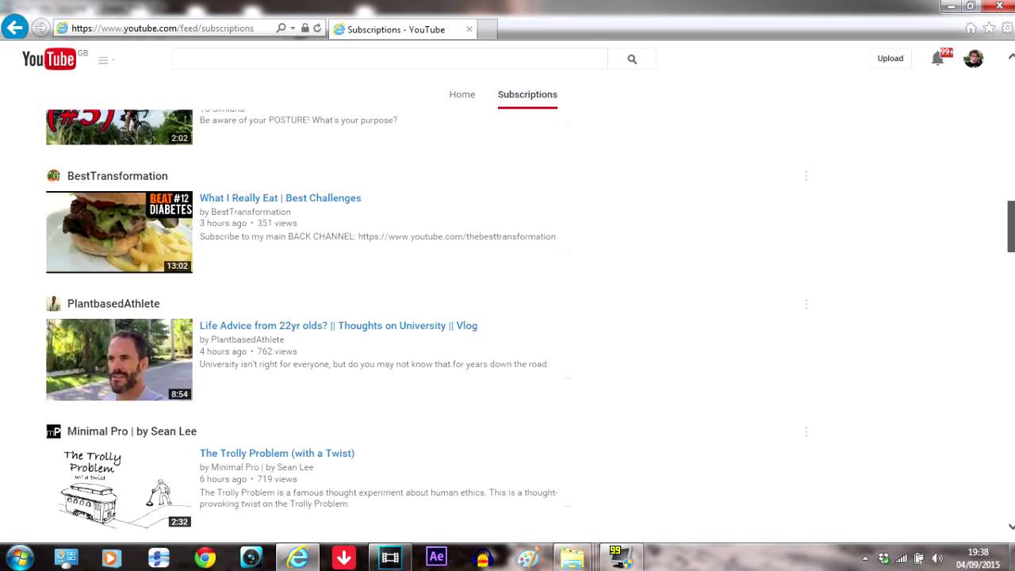
scroll(507, 325, "up", 1)
scroll(507, 325, "down", 1)
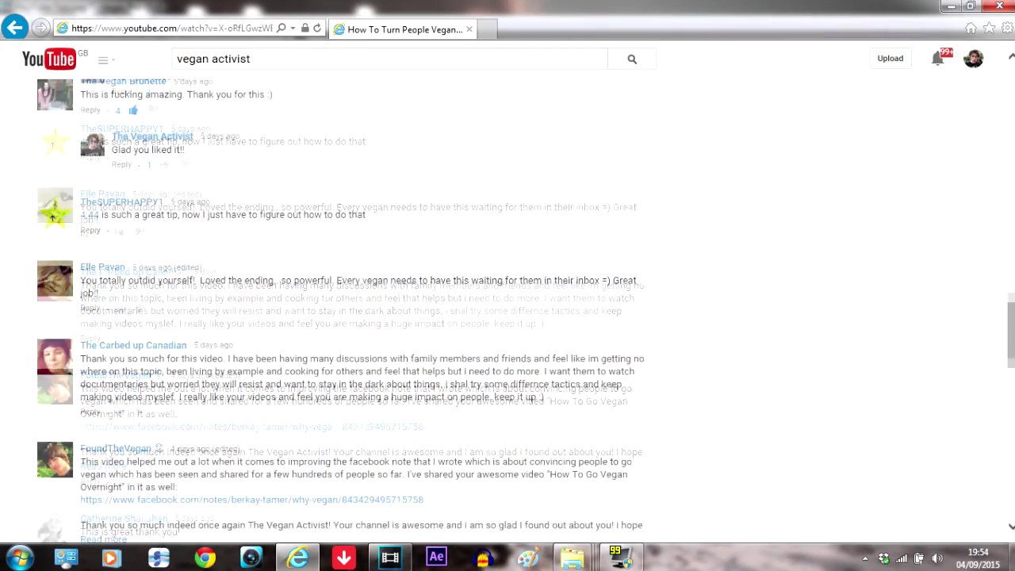
scroll(341, 301, "up", 20)
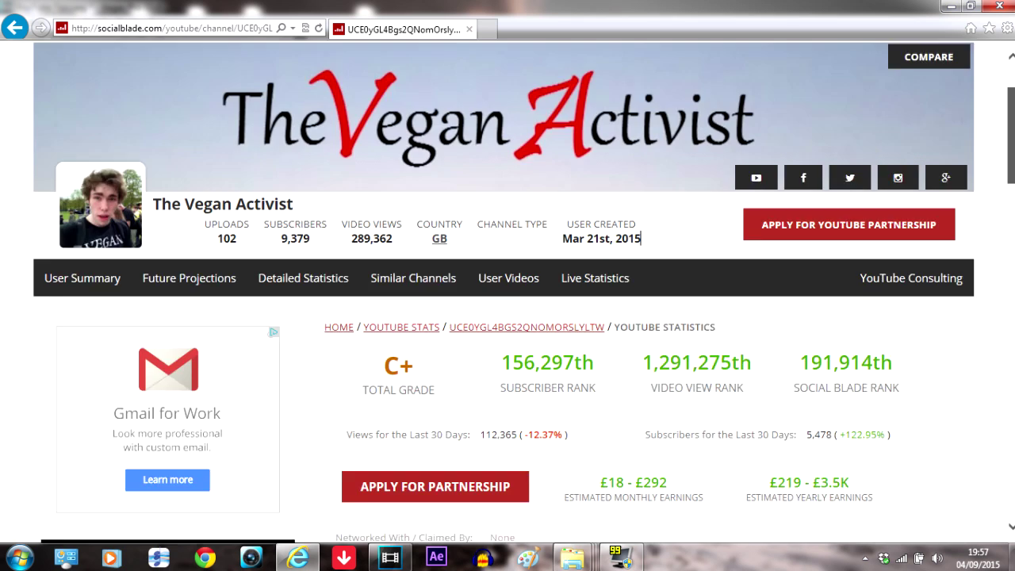
Show The Vegan Activist's Live Statistics on Social Blade: 102 videos, 9,379 subscribers, 289,362 views.
scroll(638, 212, "down", 2)
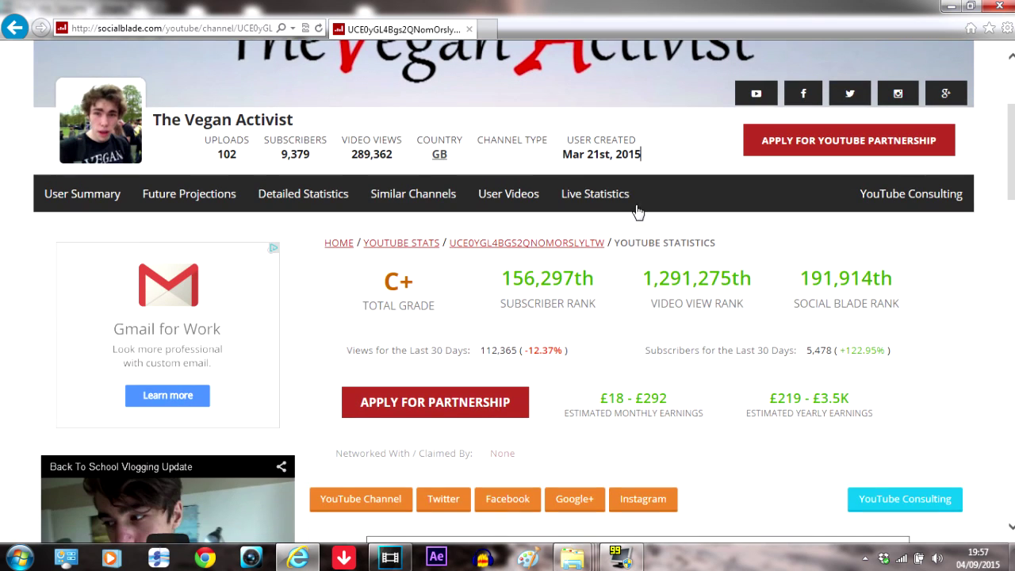
left_click(602, 195)
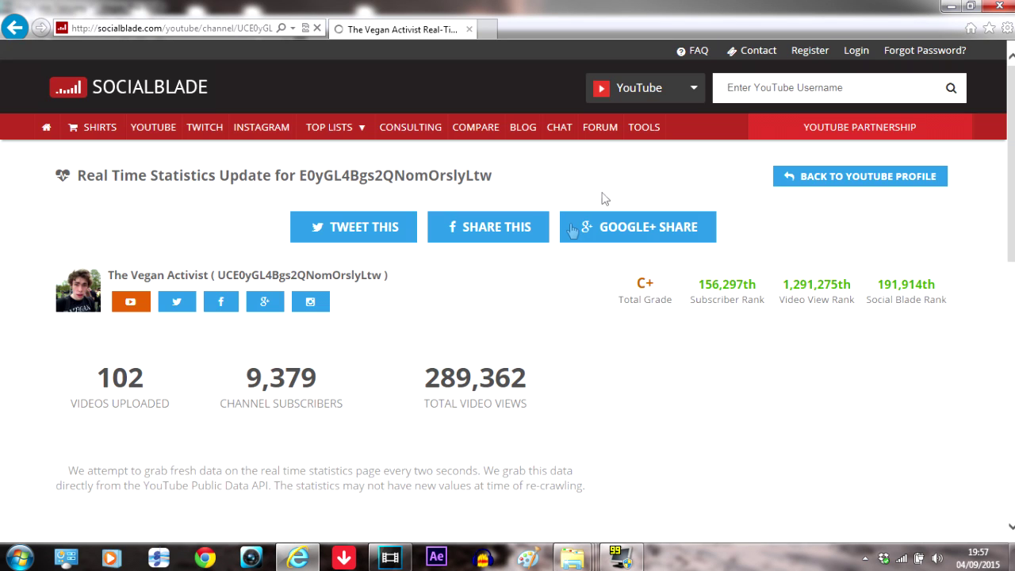